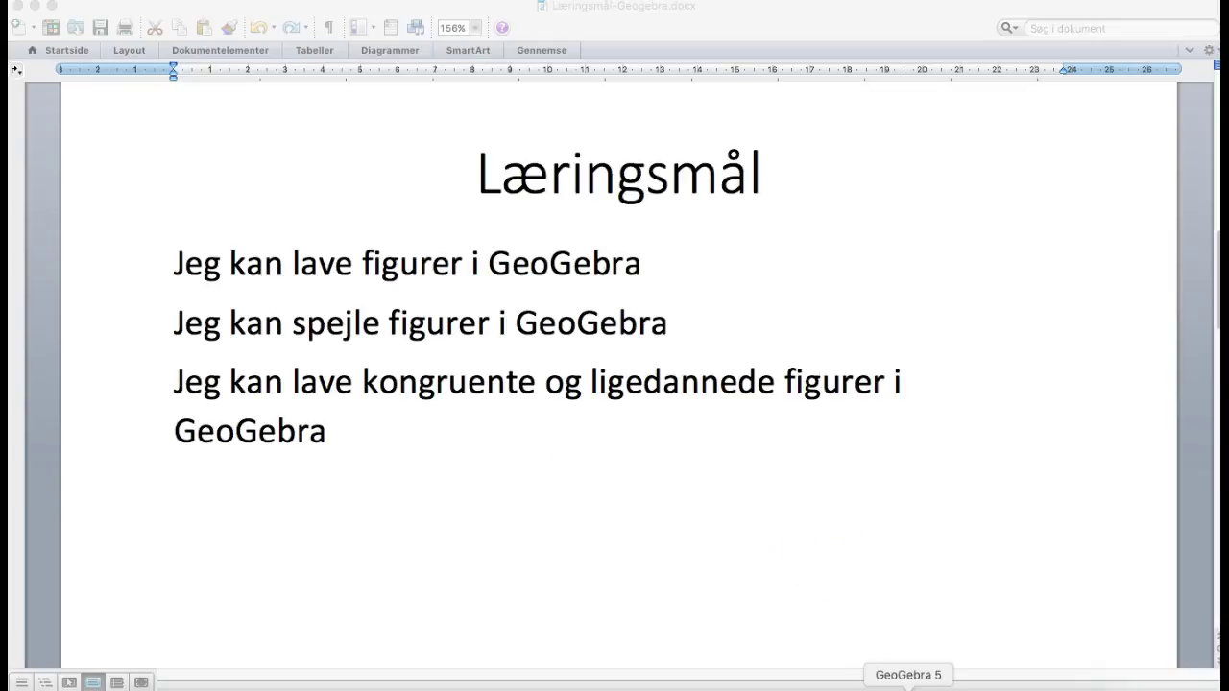
Step: Switch to GeoGebra, hide the coordinate axes and show the grid in the drawing area
{"action": "left_click", "coordinate": [907, 687]}
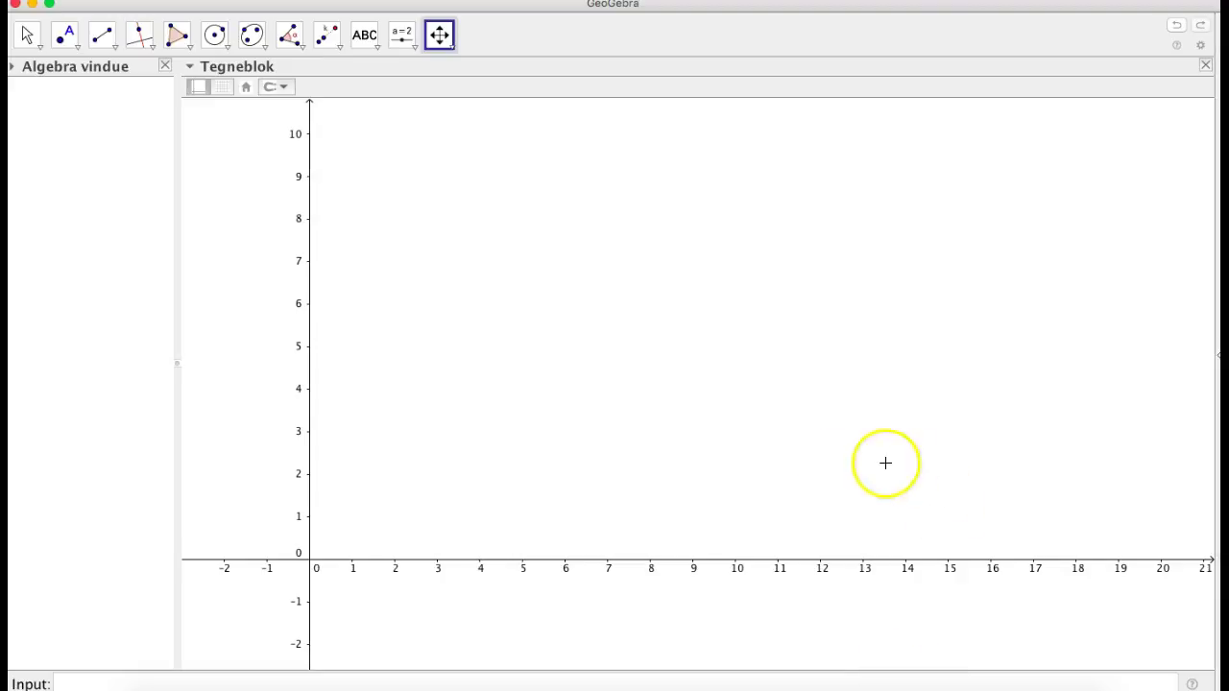
{"action": "left_click", "coordinate": [199, 87]}
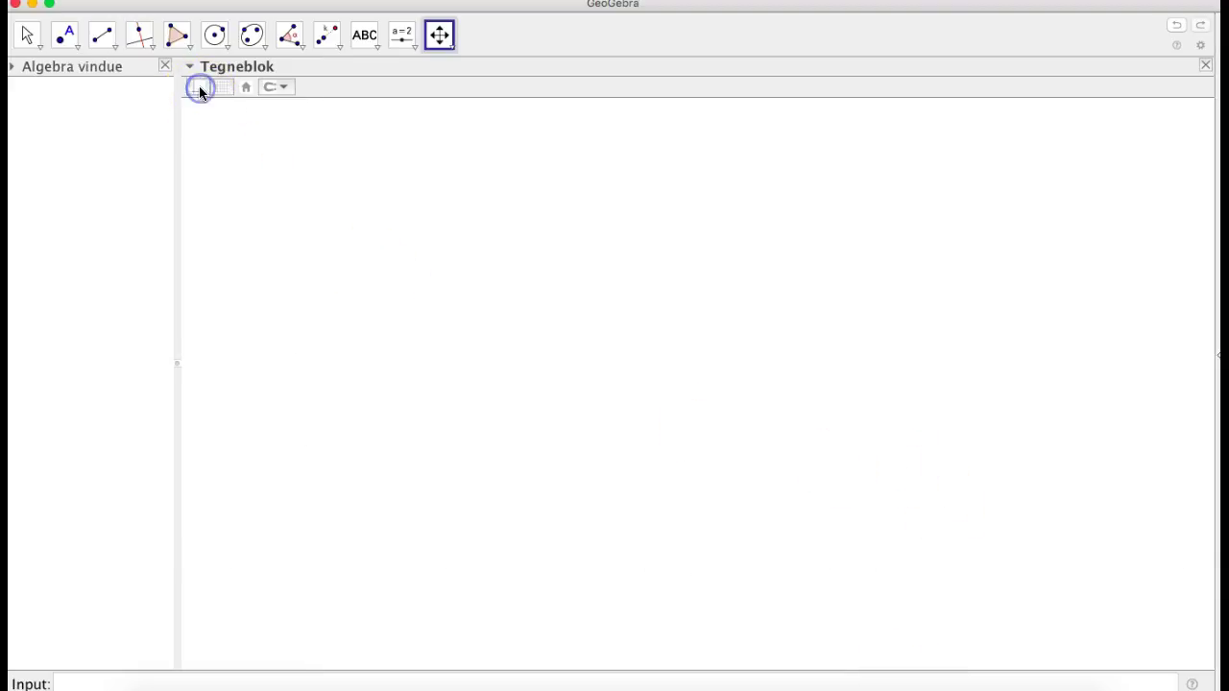
{"action": "left_click", "coordinate": [225, 89]}
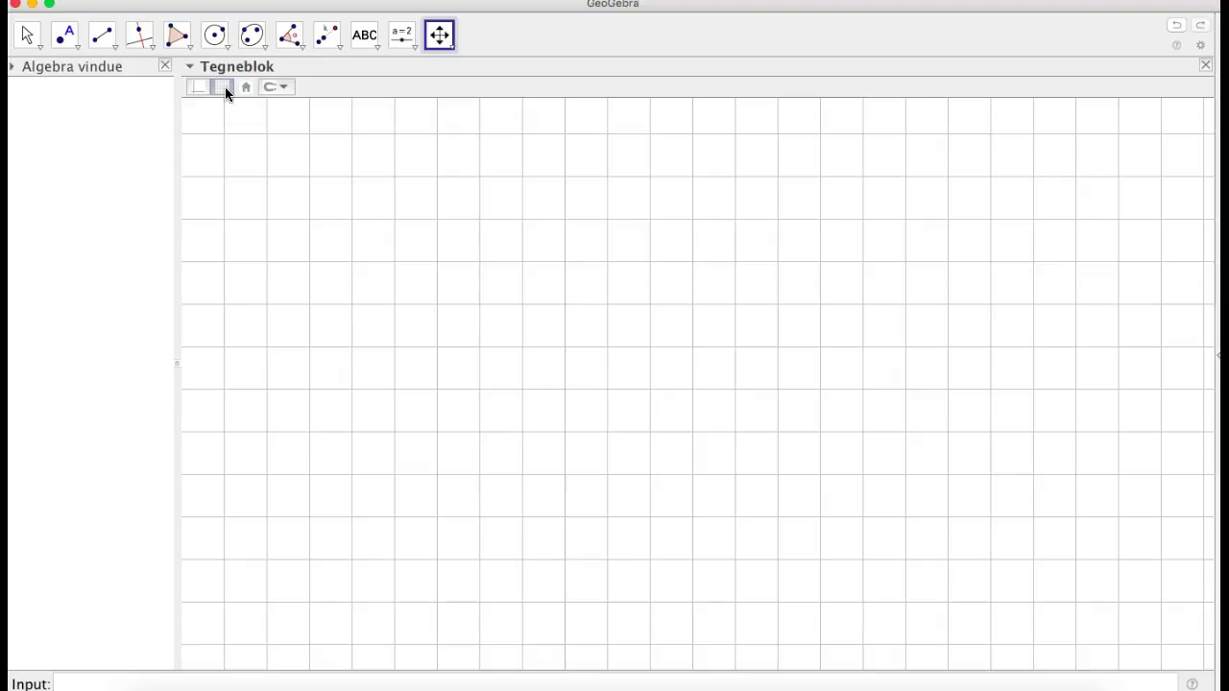
Step: Draw a right triangle with the Polygon tool, with vertices at (1, 9), (1, 4) and (5, 4)
{"action": "left_click", "coordinate": [178, 40]}
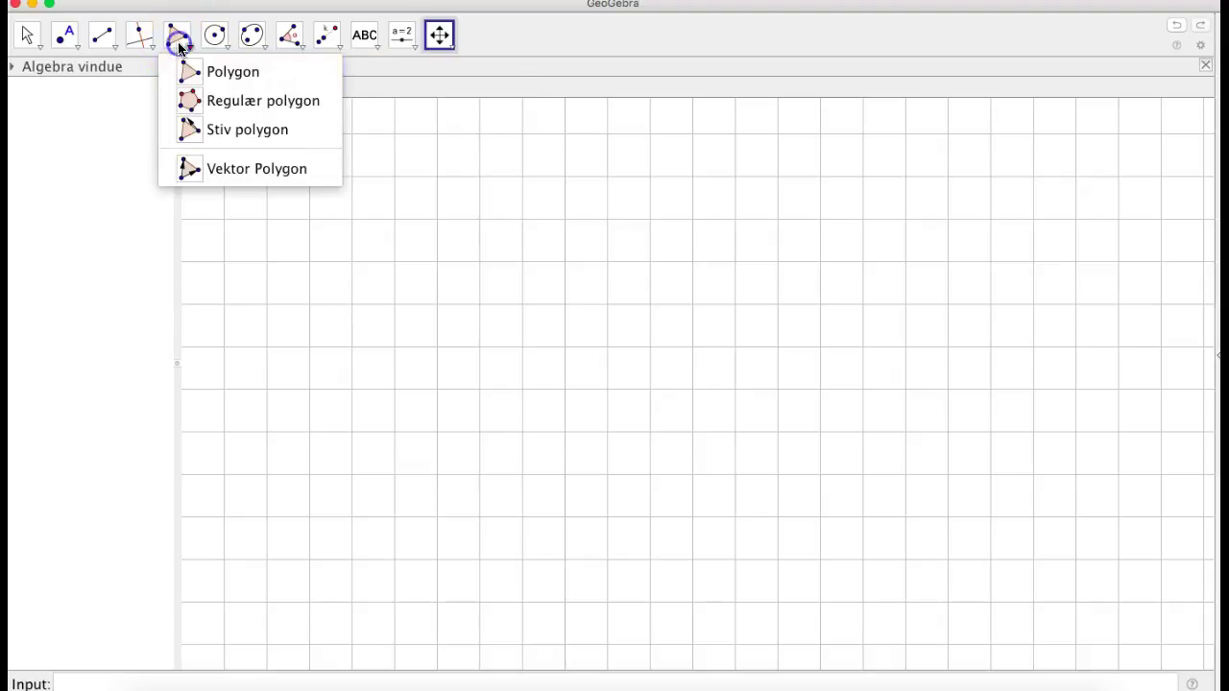
{"action": "left_click", "coordinate": [199, 74]}
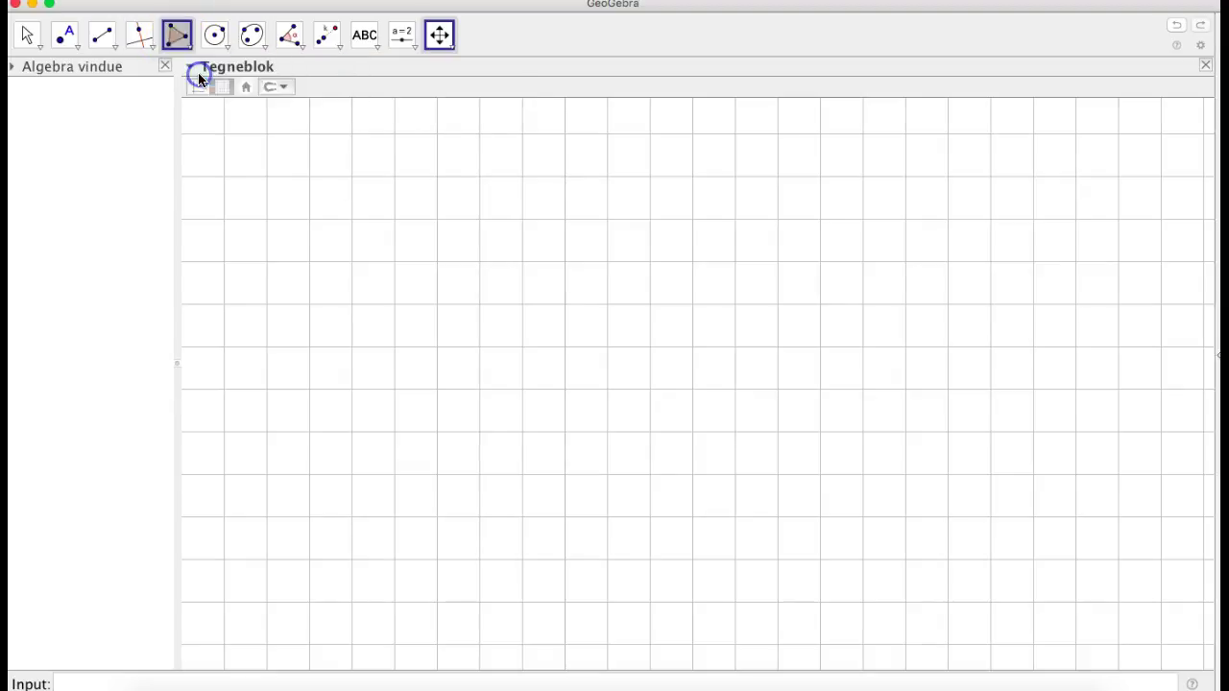
{"action": "left_click", "coordinate": [353, 177]}
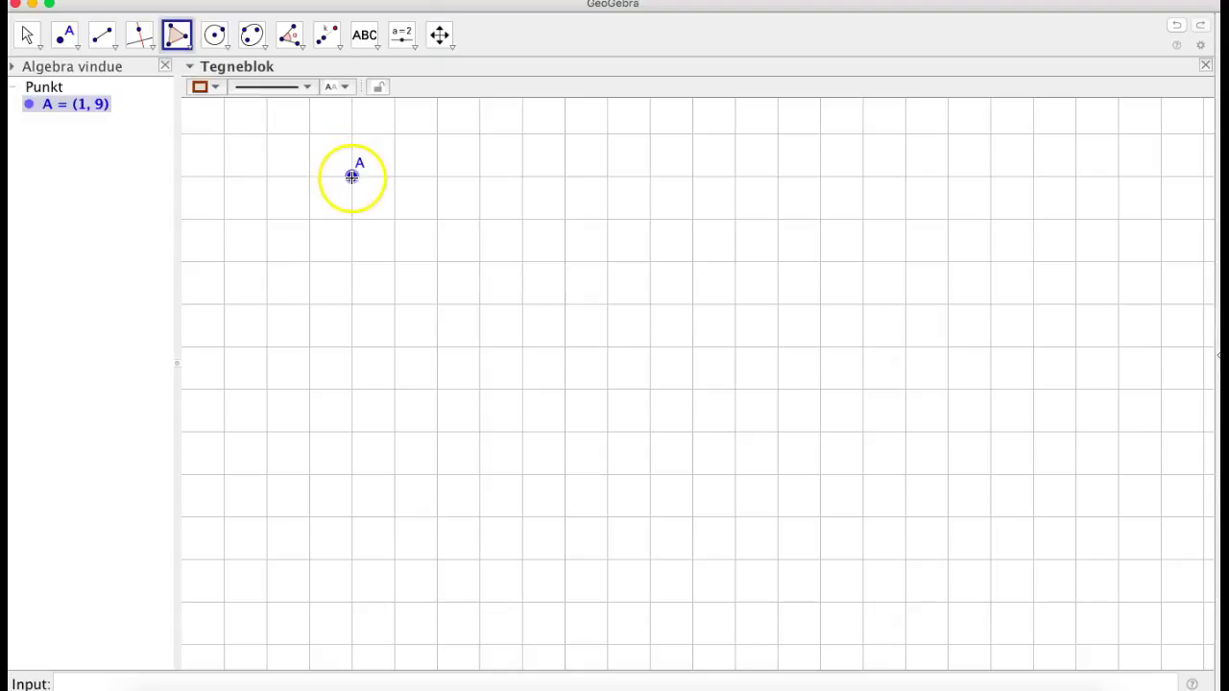
{"action": "left_click", "coordinate": [353, 390]}
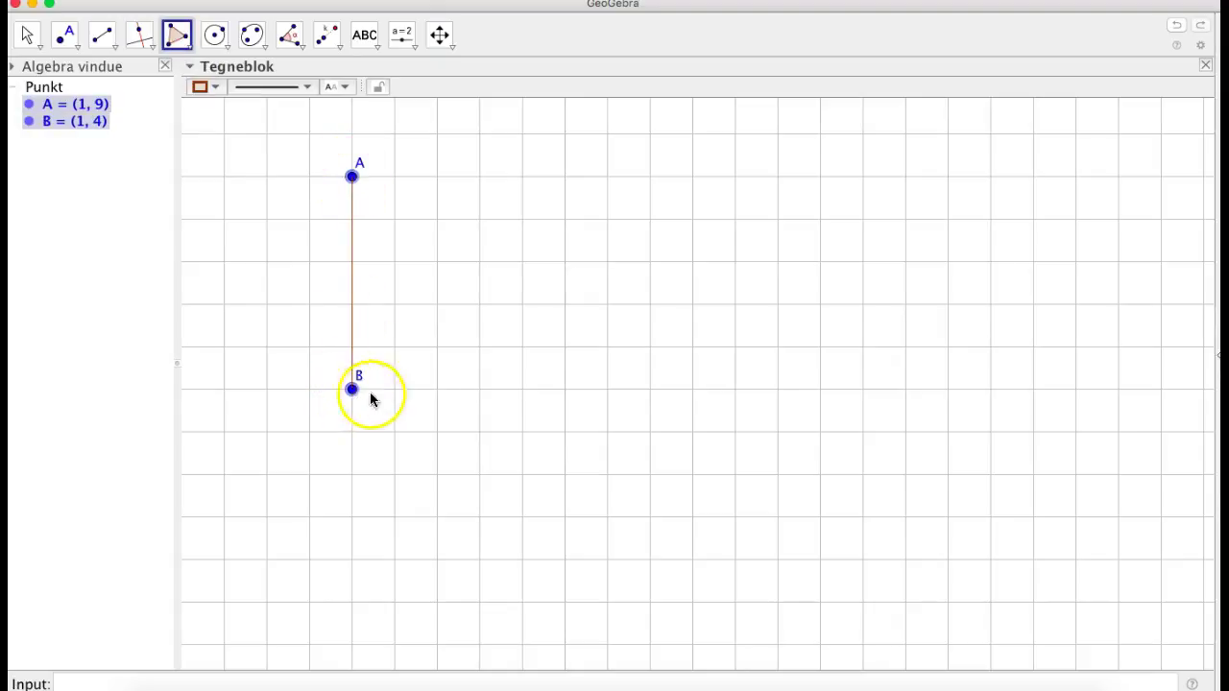
{"action": "left_click", "coordinate": [526, 390]}
{"action": "left_click", "coordinate": [353, 176]}
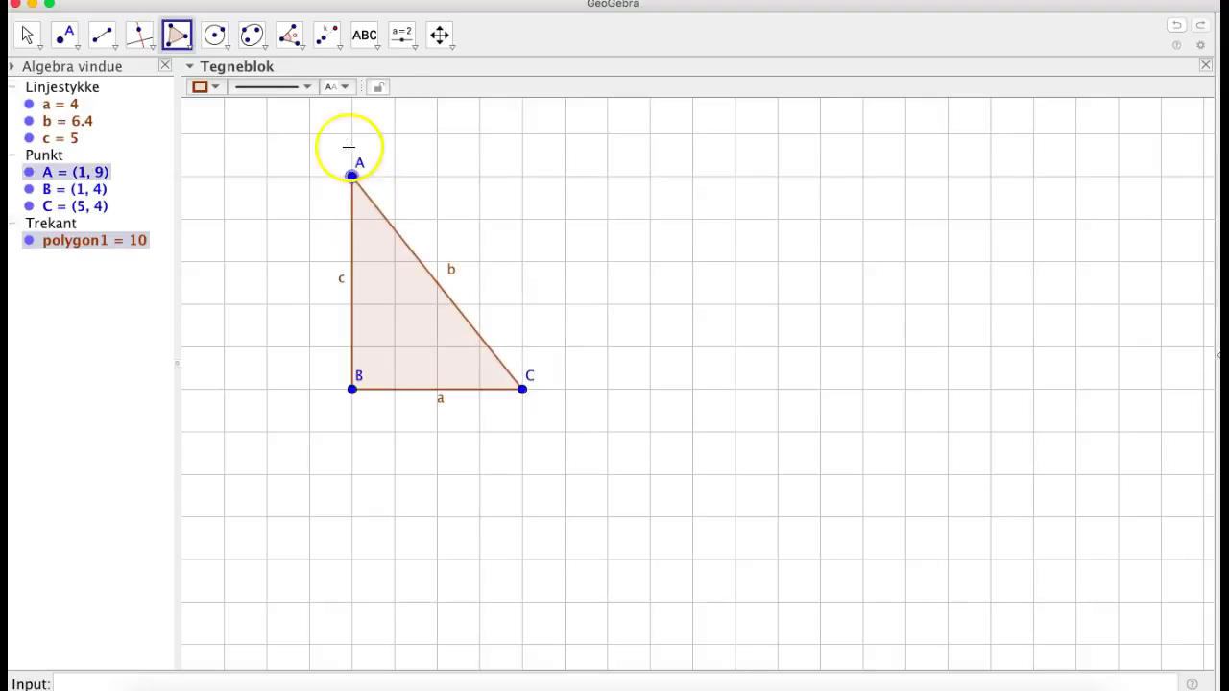
Step: Mark and measure the three interior angles of triangle ABC with the Angle tool
{"action": "left_click", "coordinate": [293, 38]}
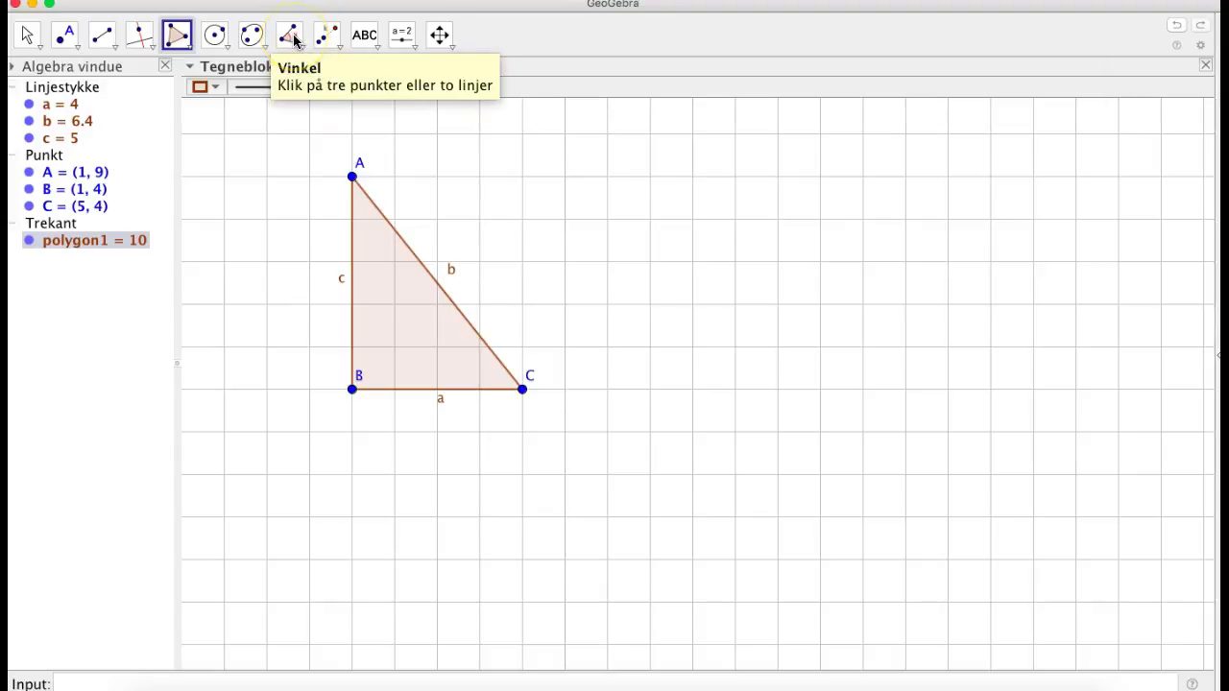
{"action": "left_click", "coordinate": [353, 390]}
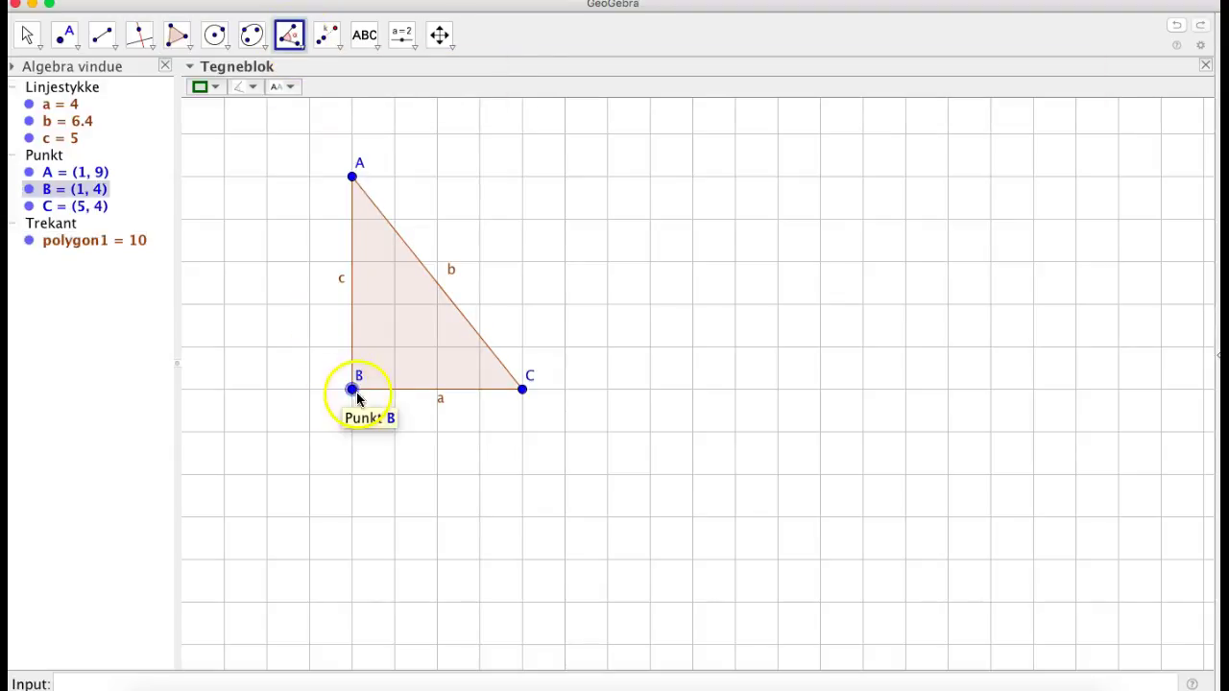
{"action": "left_click", "coordinate": [352, 177]}
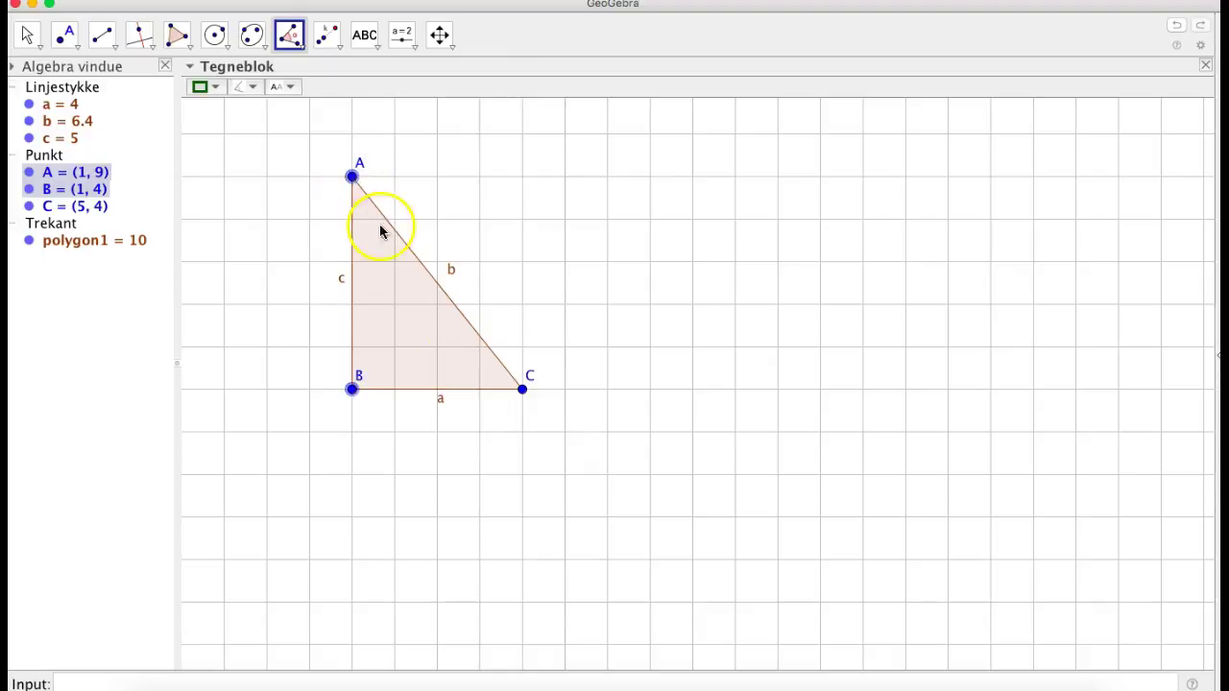
{"action": "left_click", "coordinate": [519, 388]}
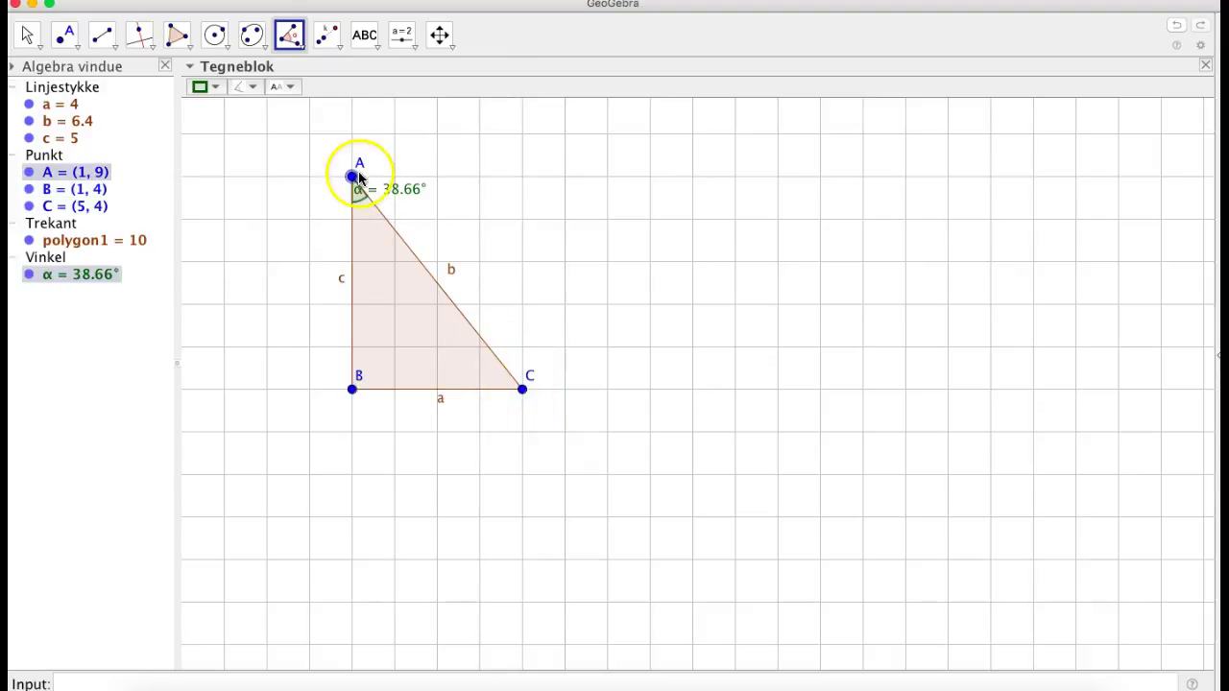
{"action": "left_click", "coordinate": [352, 177]}
{"action": "left_click", "coordinate": [524, 389]}
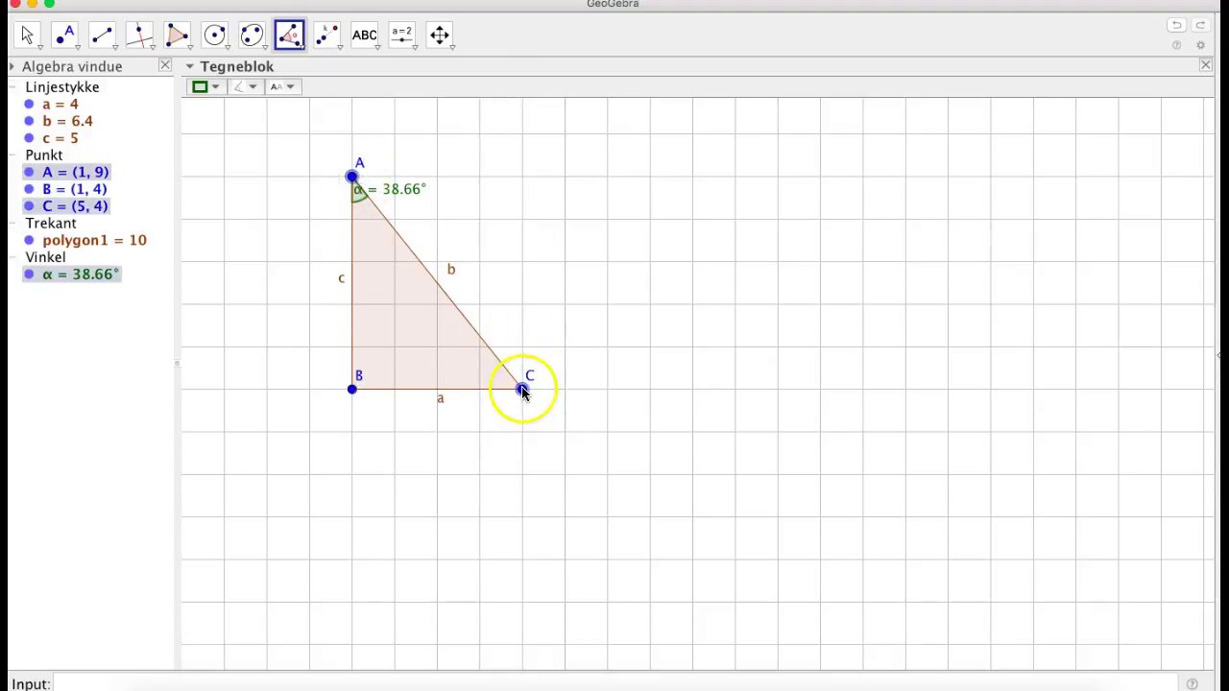
{"action": "left_click", "coordinate": [379, 391]}
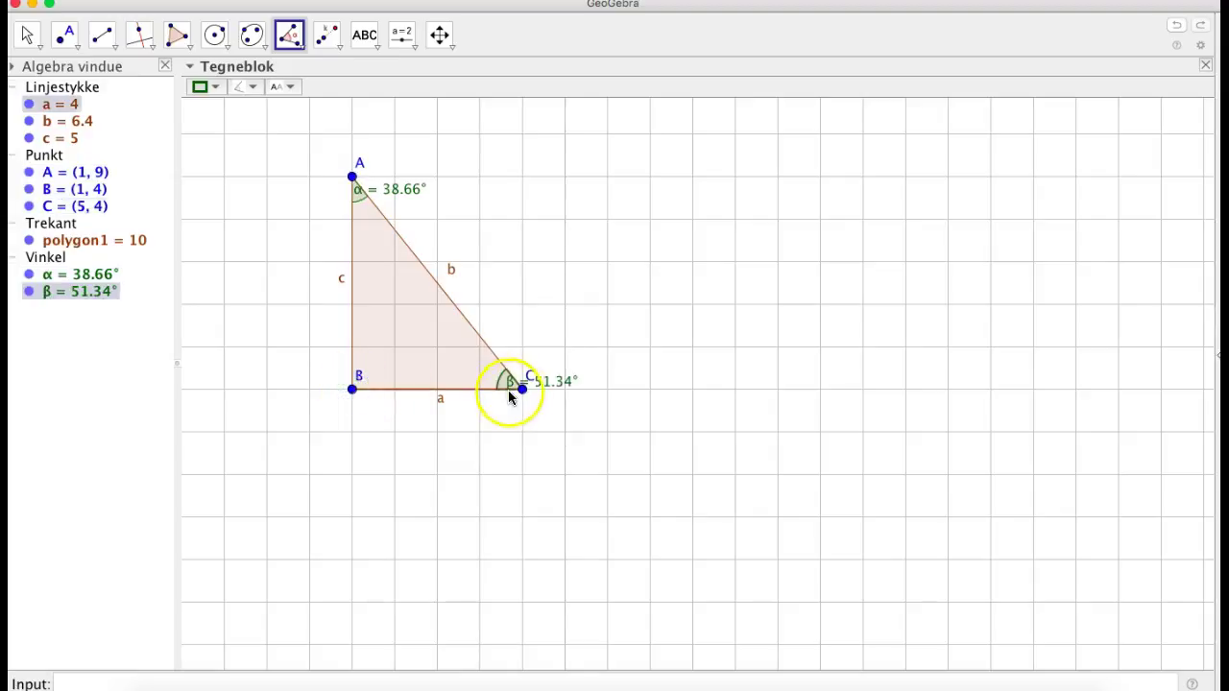
{"action": "left_click", "coordinate": [523, 390]}
{"action": "left_click", "coordinate": [351, 388]}
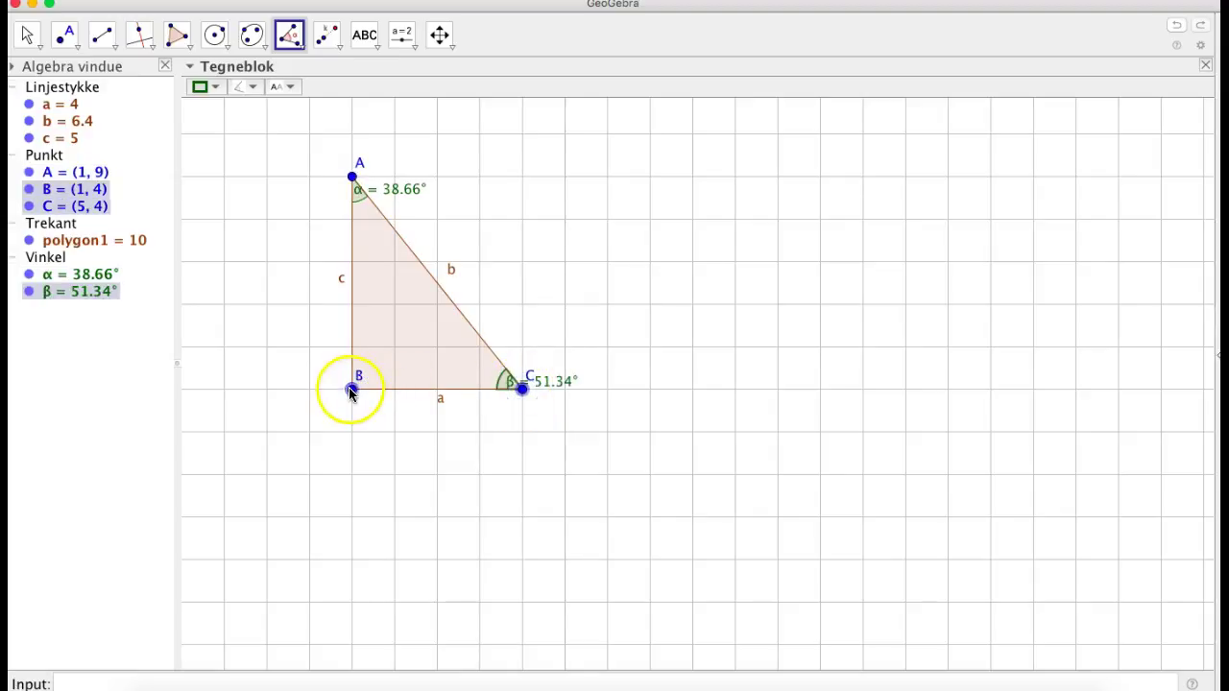
{"action": "left_click", "coordinate": [353, 177]}
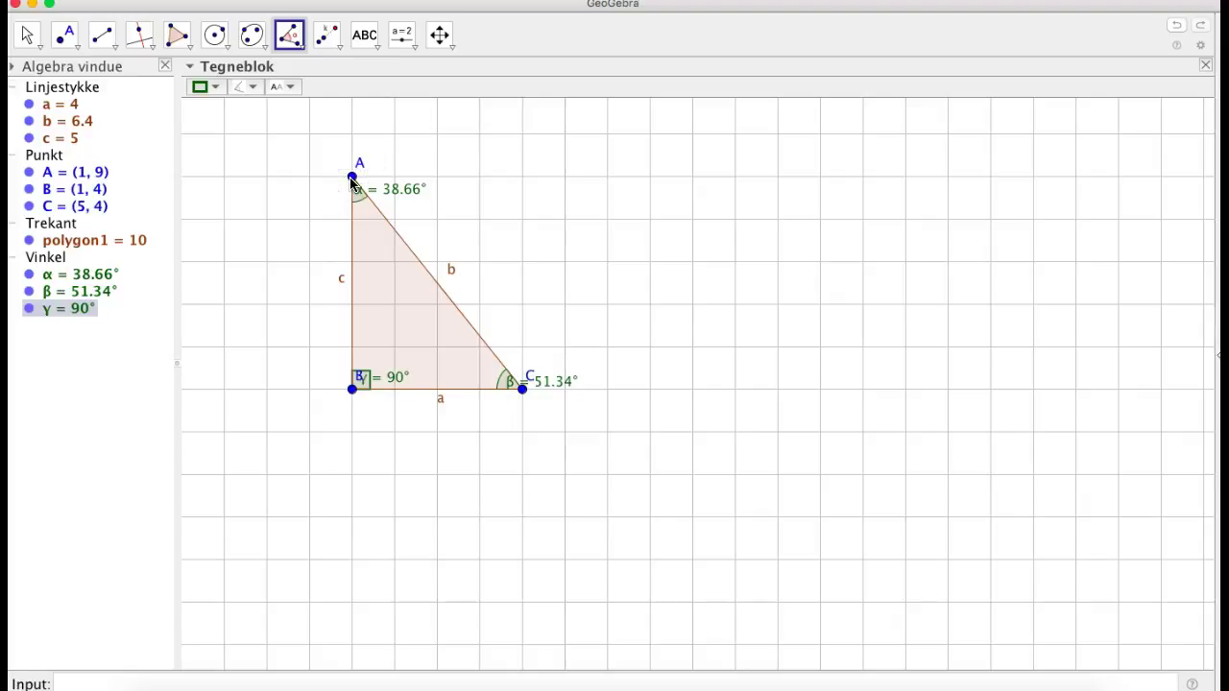
Step: Label all three sides of triangle ABC with their lengths using the length measurement tool
{"action": "left_click", "coordinate": [294, 46]}
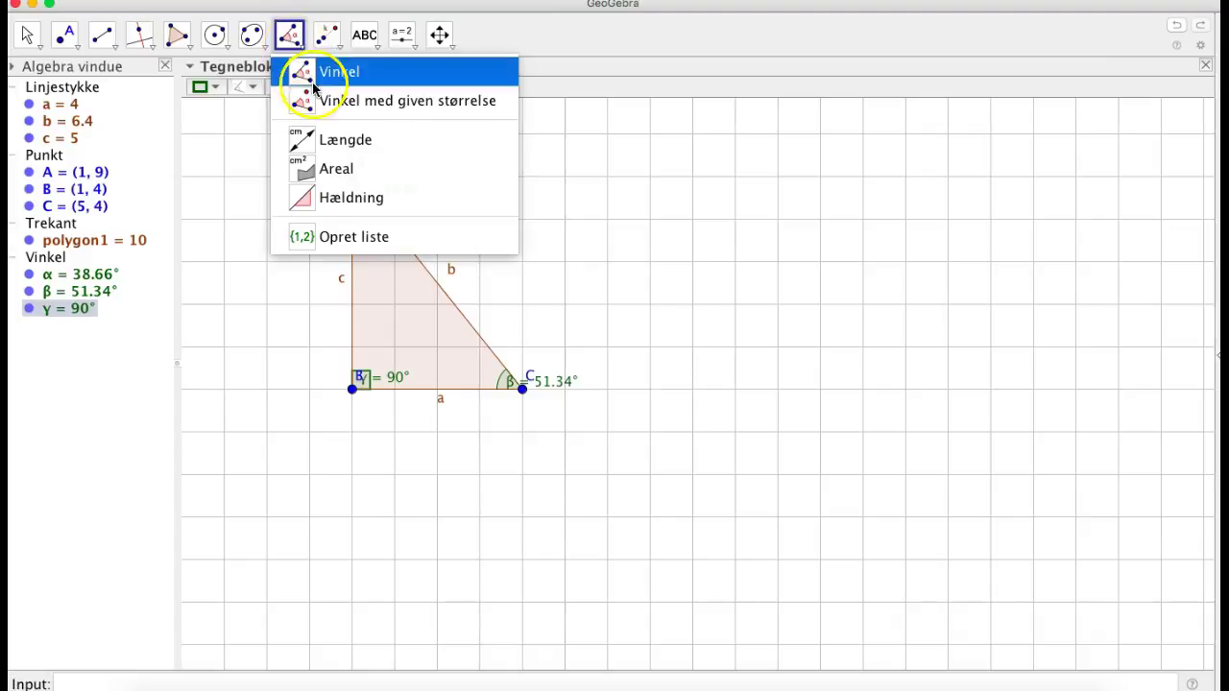
{"action": "left_click", "coordinate": [337, 142]}
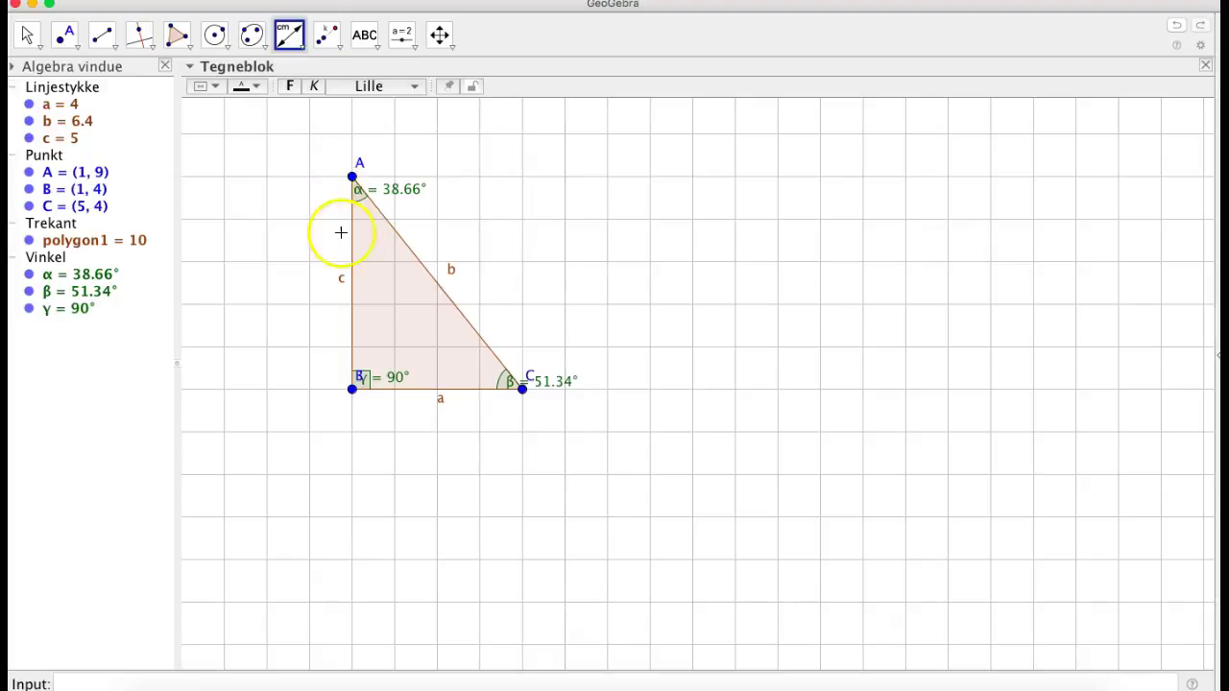
{"action": "left_click", "coordinate": [352, 267]}
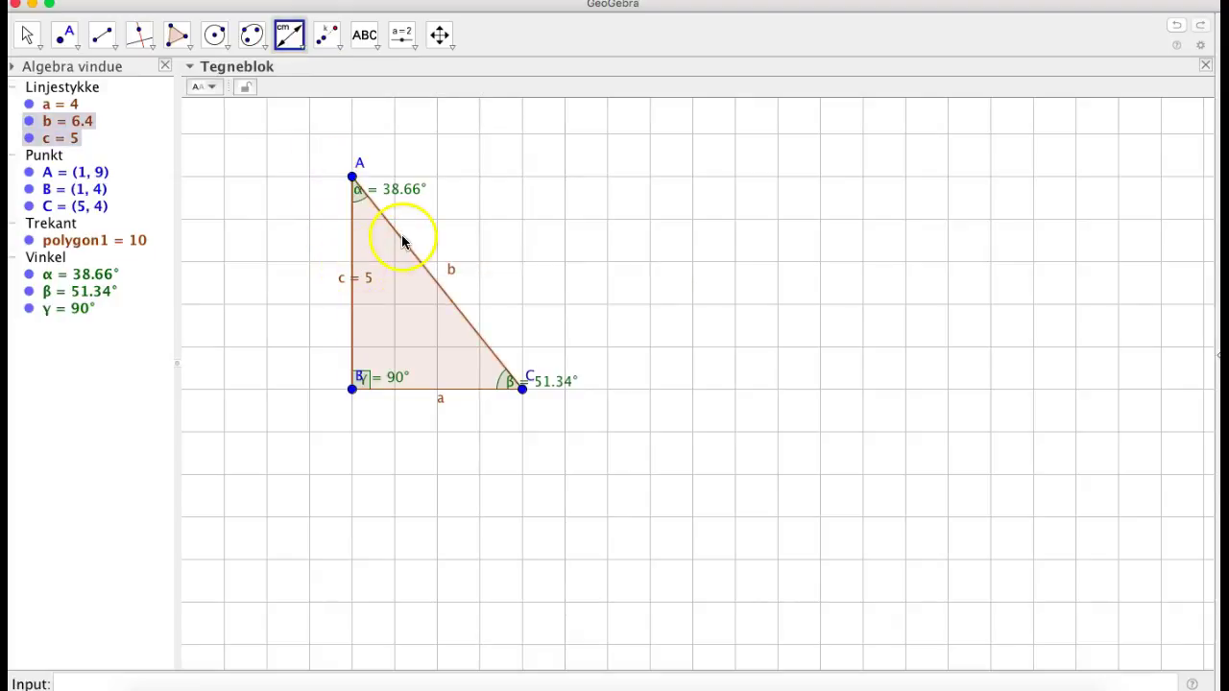
{"action": "left_click", "coordinate": [403, 245]}
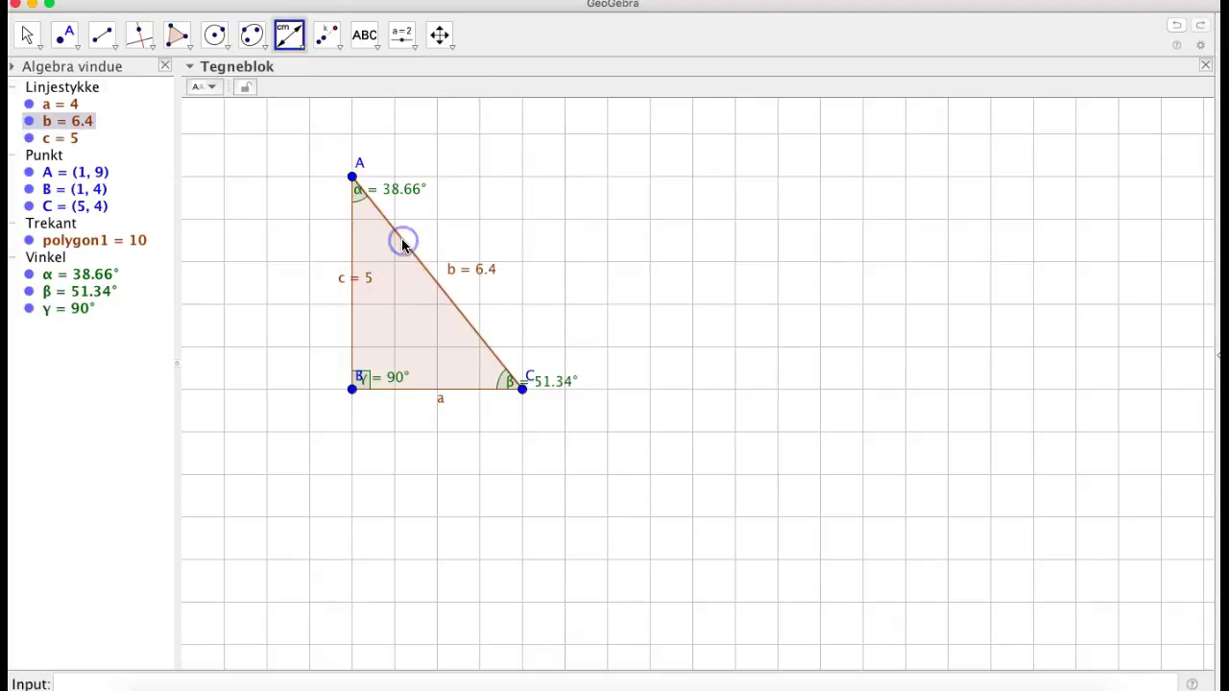
{"action": "left_click", "coordinate": [418, 389]}
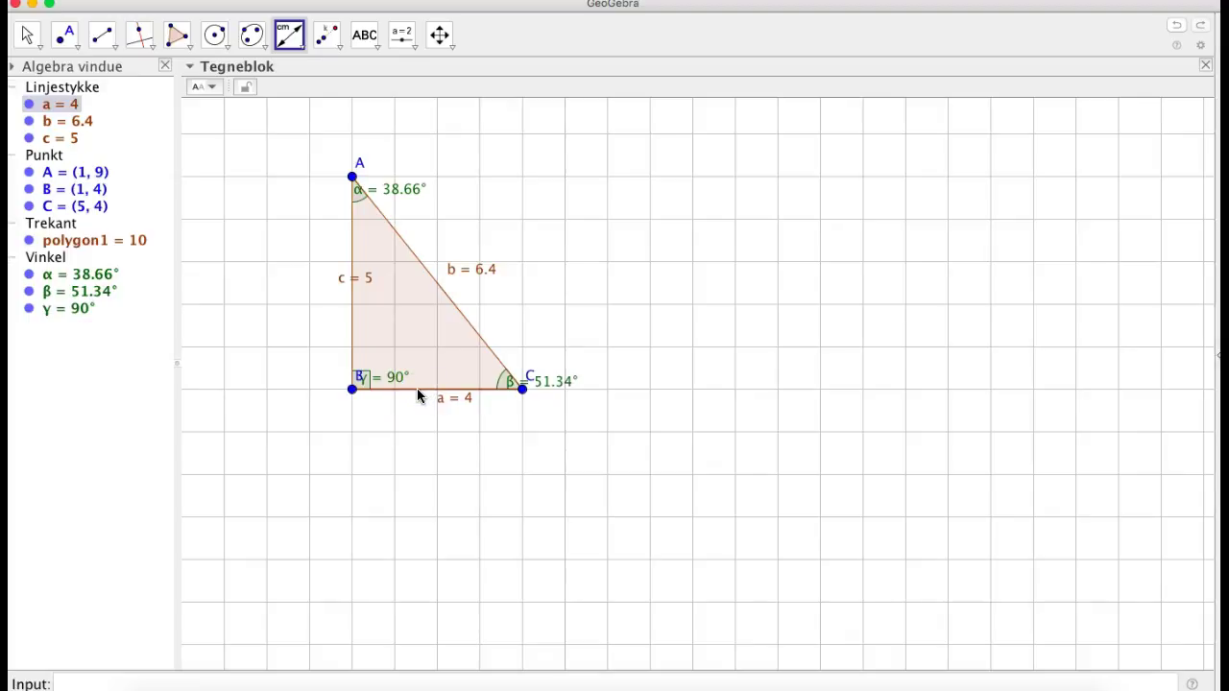
Step: Draw a vertical line segment from (8, 10) to (8, 3) beside the triangle as a mirror axis
{"action": "left_click", "coordinate": [104, 35]}
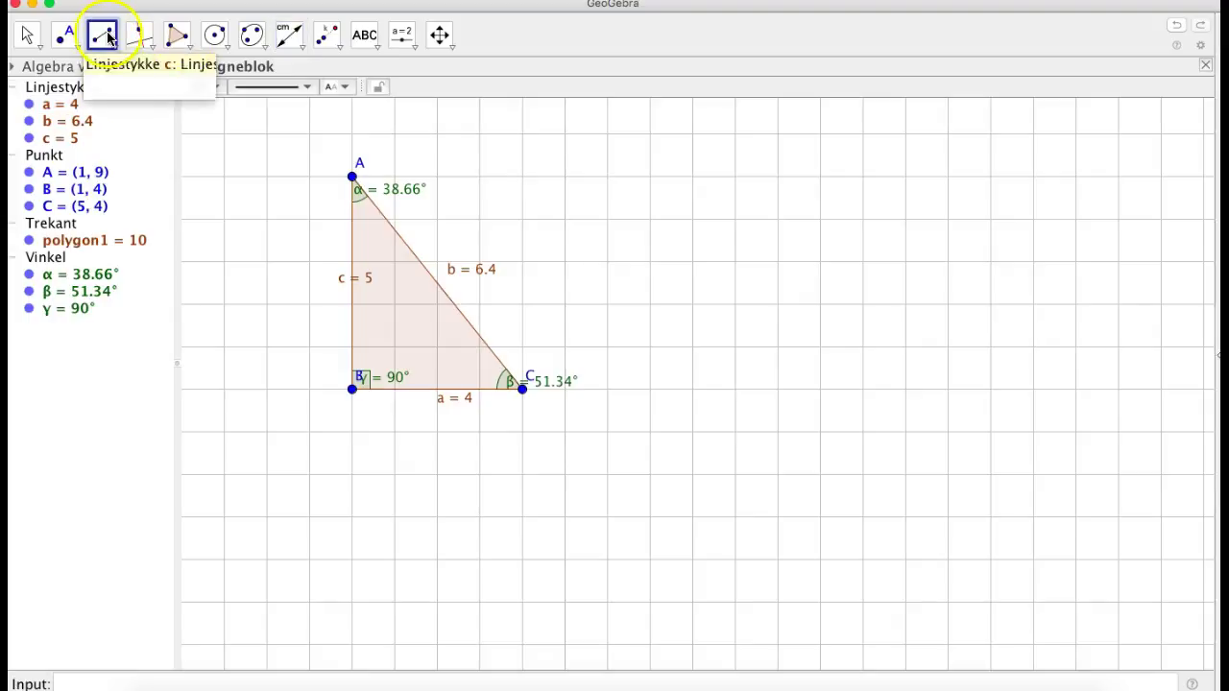
{"action": "left_click", "coordinate": [650, 133]}
{"action": "left_click", "coordinate": [650, 432]}
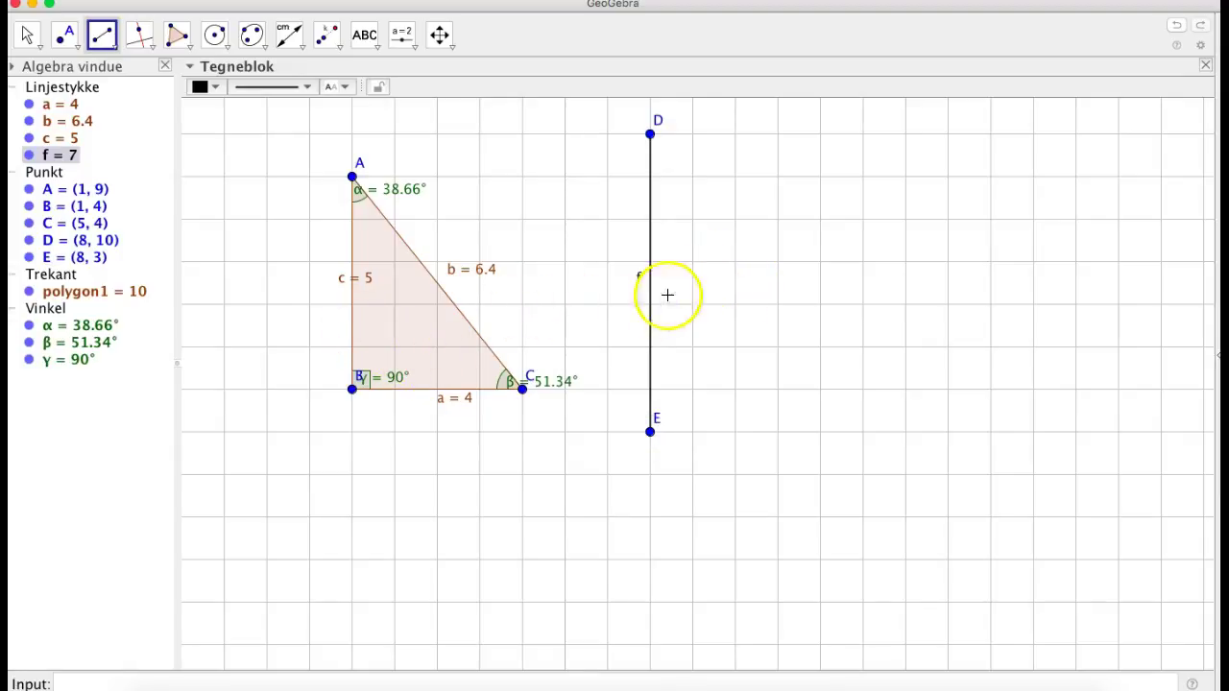
{"action": "left_click", "coordinate": [288, 34]}
Step: Mirror sides c, b and a of the triangle across segment DE with the reflect-about-line tool
{"action": "left_click", "coordinate": [341, 50]}
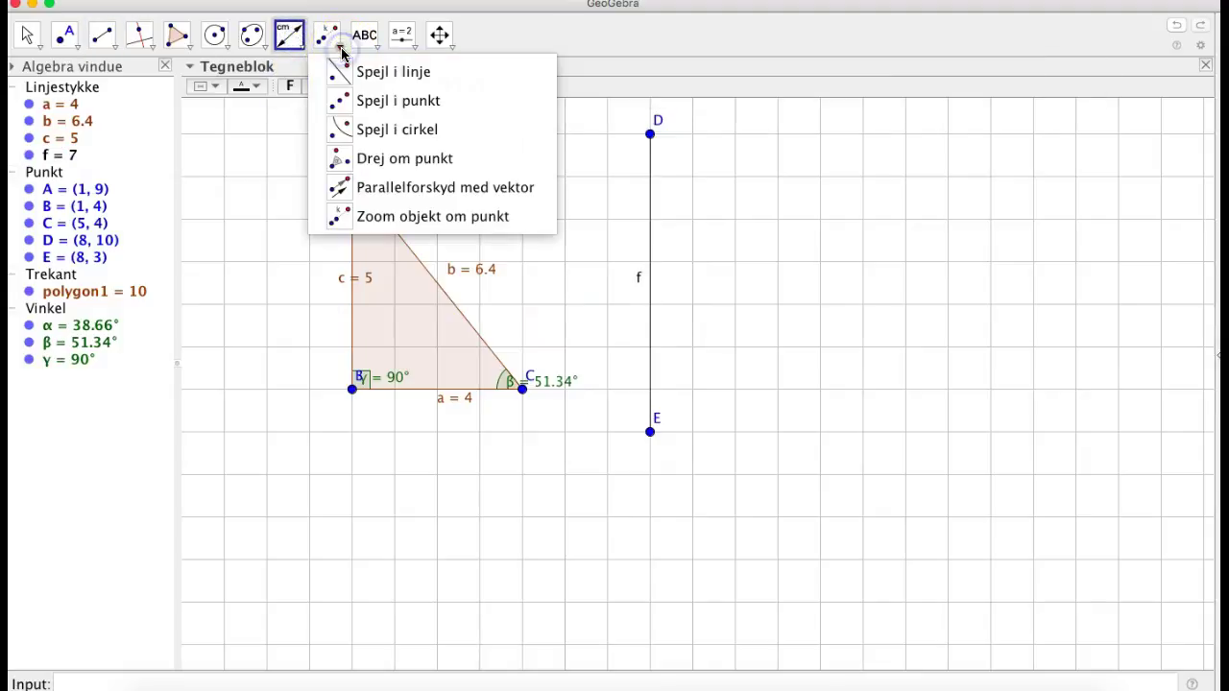
{"action": "left_click", "coordinate": [408, 75]}
{"action": "left_click", "coordinate": [351, 230]}
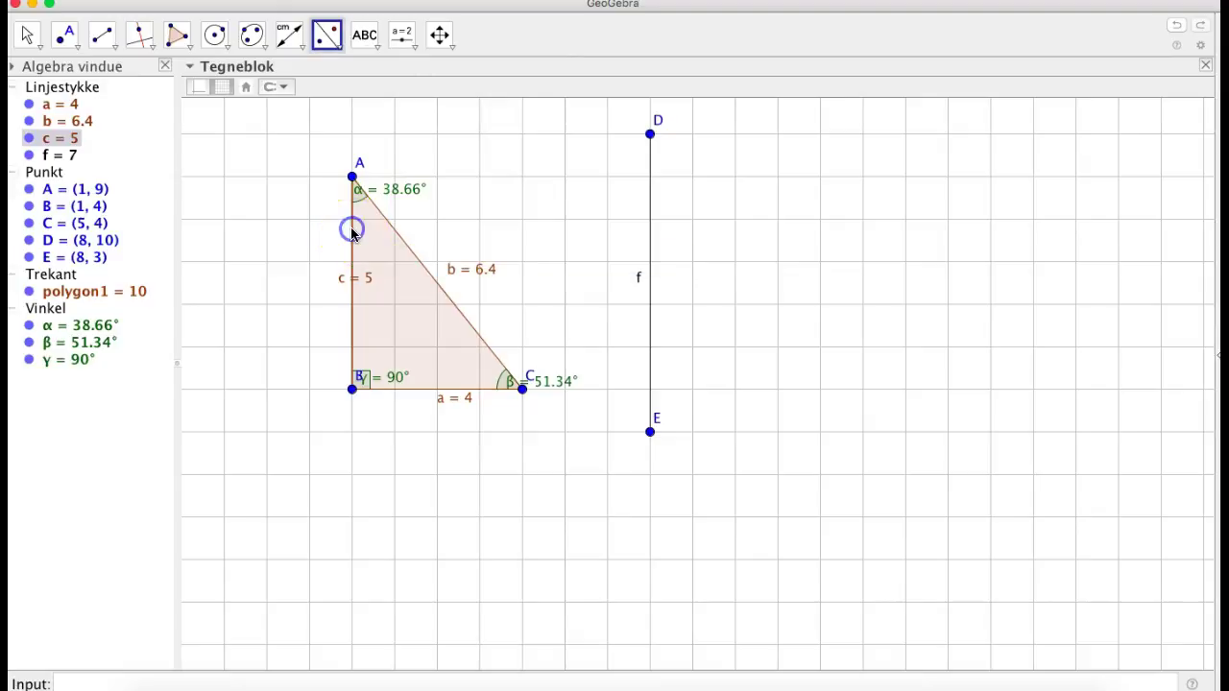
{"action": "left_click", "coordinate": [652, 224]}
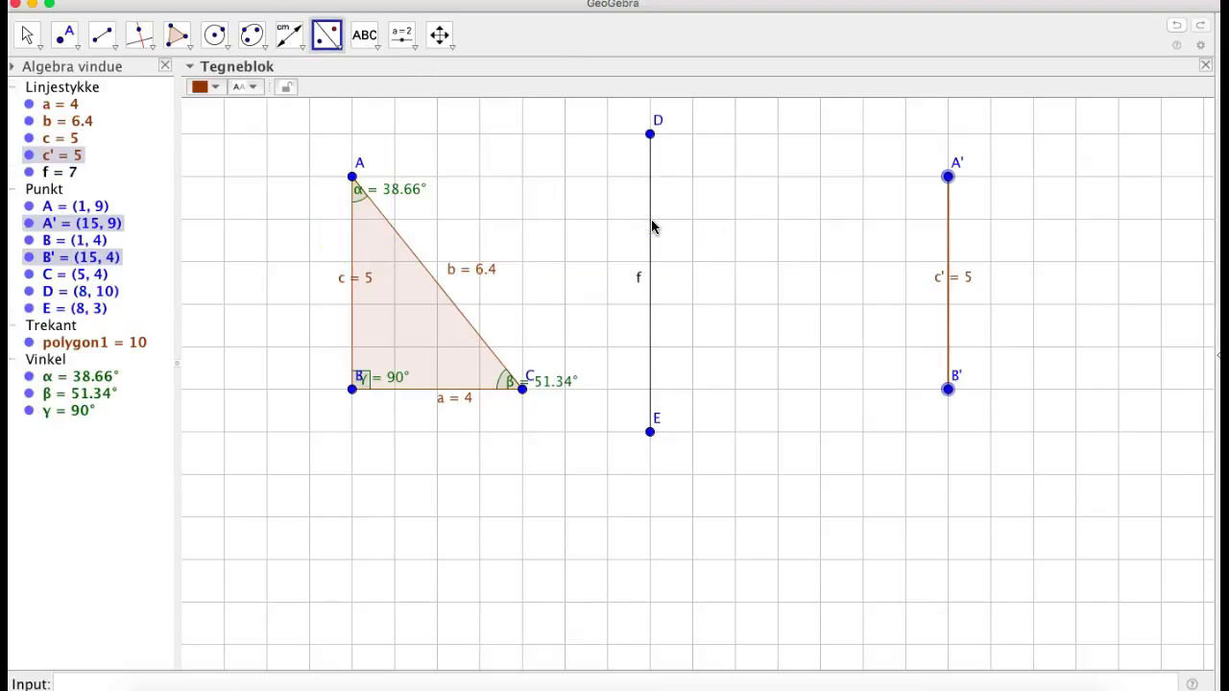
{"action": "left_click", "coordinate": [434, 278]}
{"action": "left_click", "coordinate": [650, 238]}
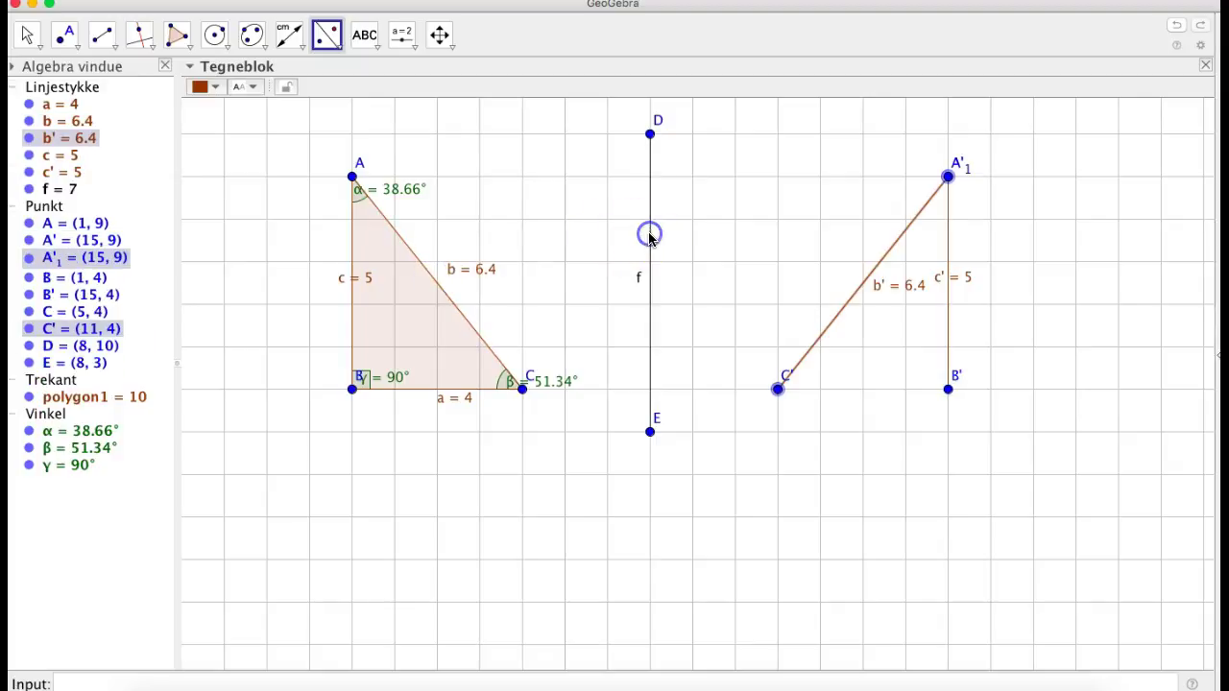
{"action": "left_click", "coordinate": [413, 392]}
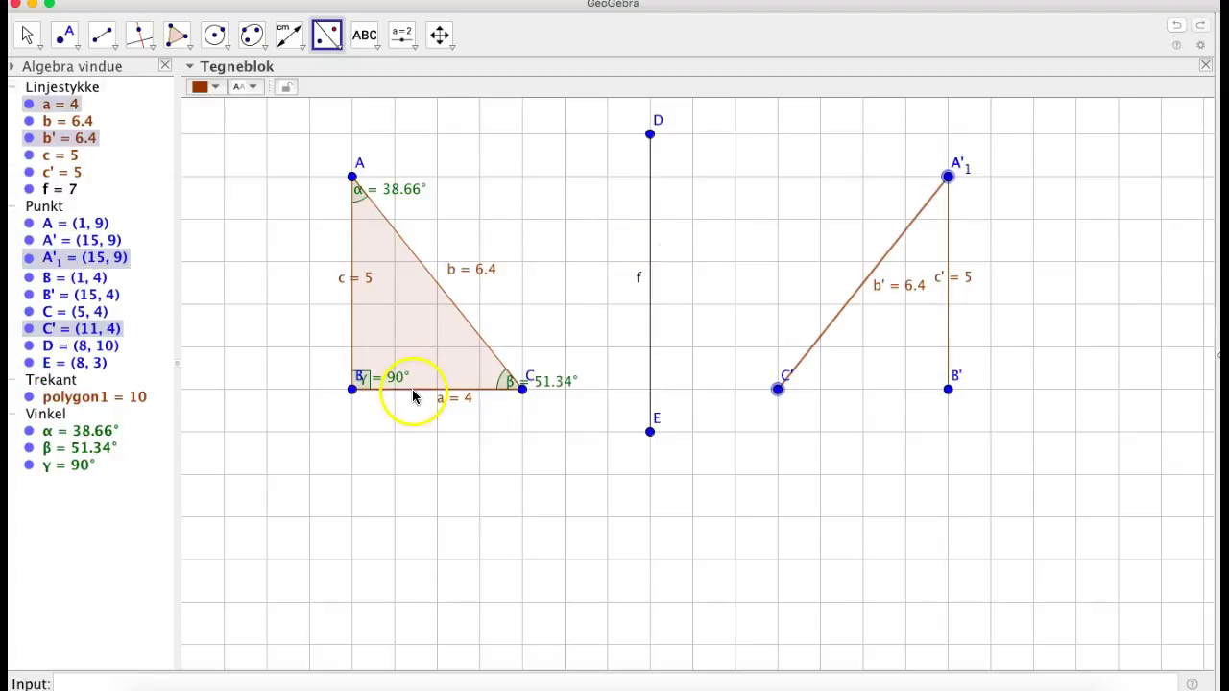
{"action": "left_click", "coordinate": [652, 331]}
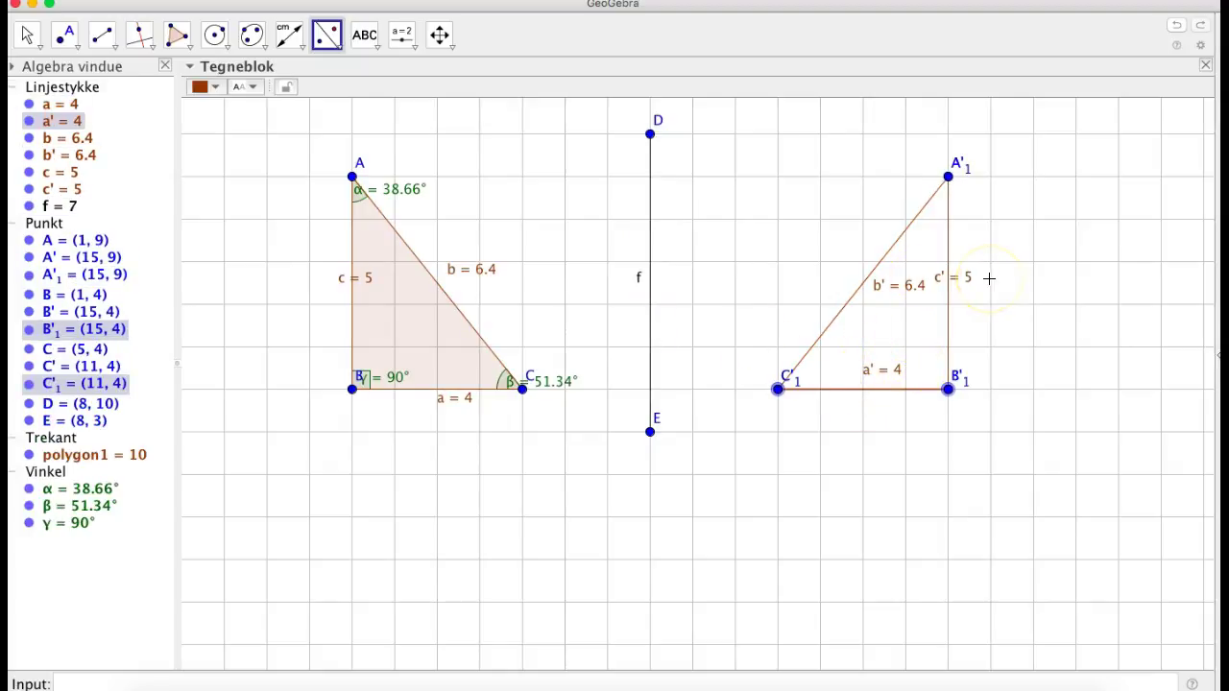
Step: Mark and measure the three interior angles of the mirrored triangle with the Angle tool
{"action": "left_click", "coordinate": [298, 52]}
{"action": "left_click", "coordinate": [308, 72]}
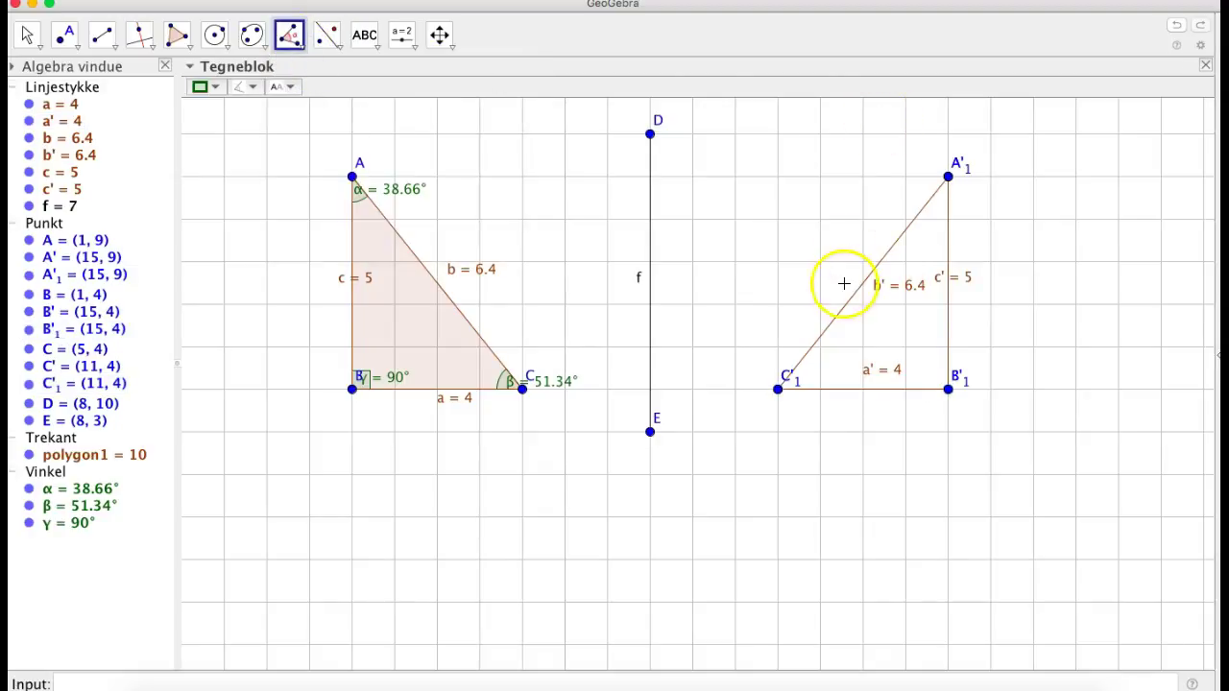
{"action": "left_click", "coordinate": [778, 389]}
{"action": "left_click", "coordinate": [948, 178]}
{"action": "left_click", "coordinate": [948, 389]}
{"action": "left_click", "coordinate": [948, 178]}
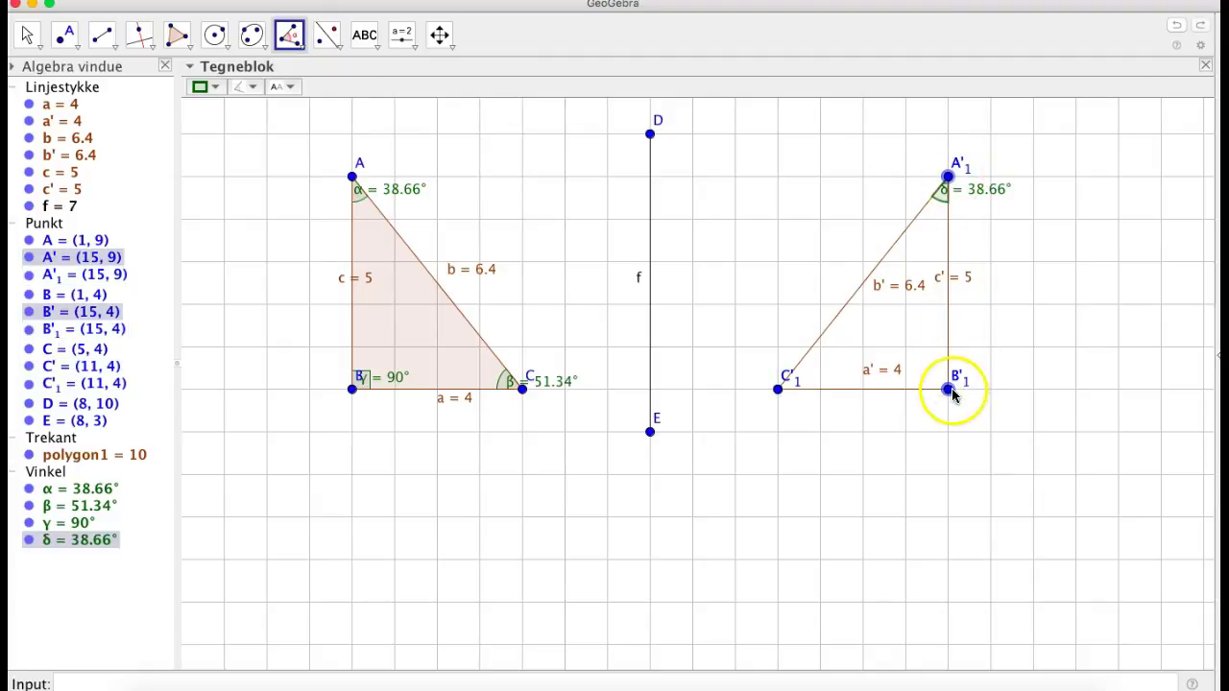
{"action": "left_click", "coordinate": [949, 390]}
{"action": "left_click", "coordinate": [777, 389]}
{"action": "left_click", "coordinate": [816, 443]}
{"action": "left_click", "coordinate": [947, 388]}
{"action": "left_click", "coordinate": [778, 389]}
{"action": "left_click", "coordinate": [950, 182]}
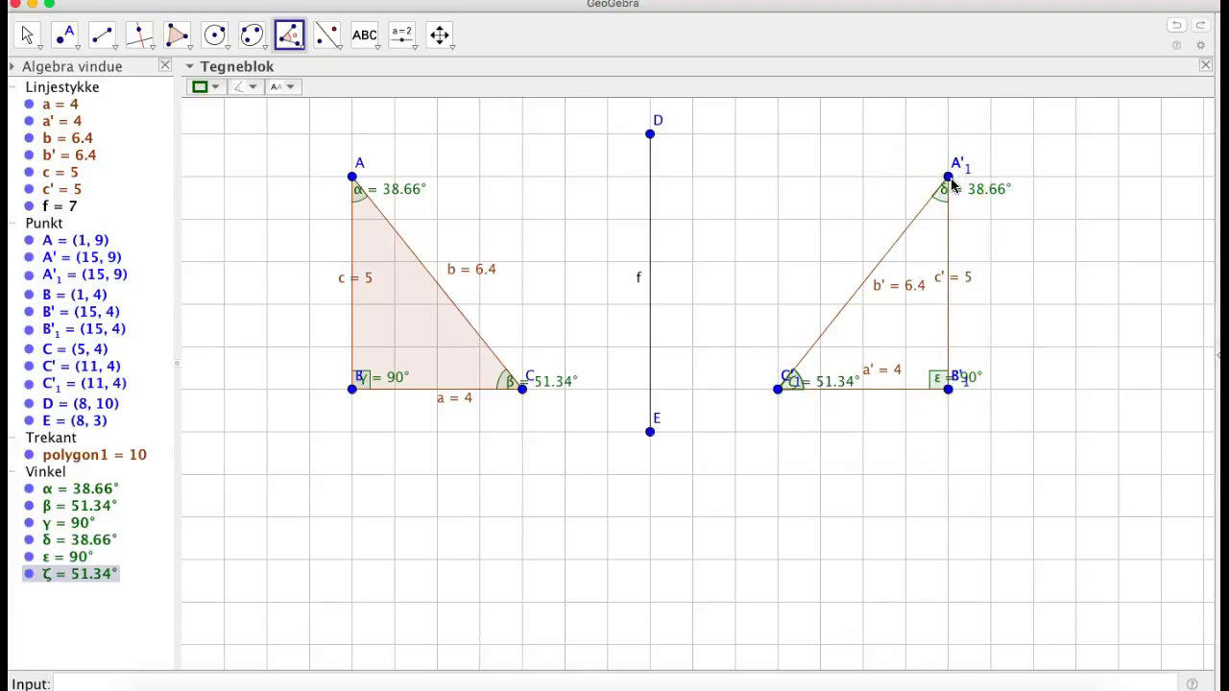
{"action": "left_click", "coordinate": [998, 178]}
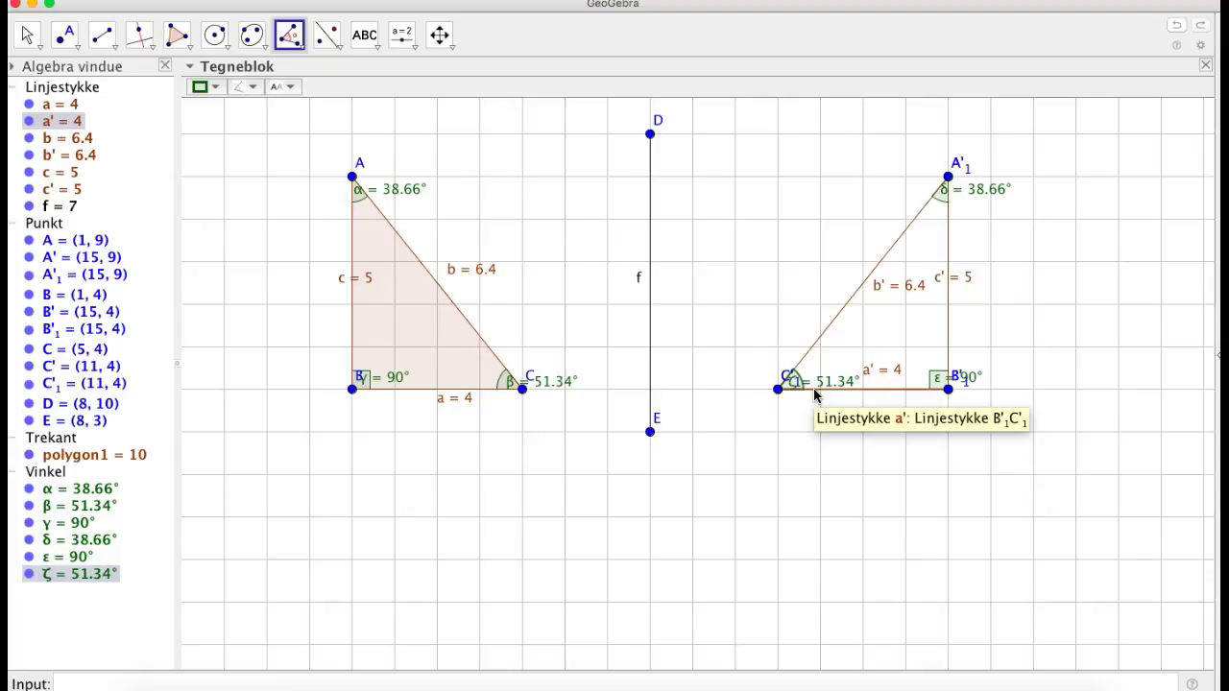
{"action": "left_click", "coordinate": [602, 365]}
{"action": "left_click", "coordinate": [833, 350]}
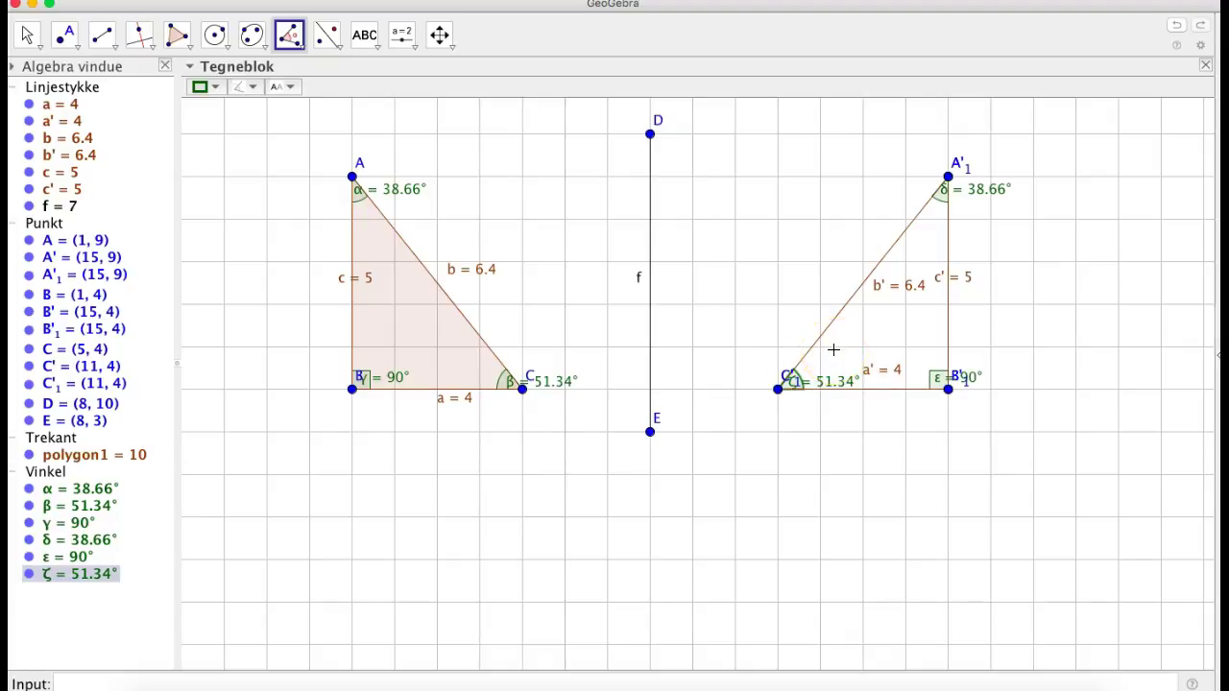
Step: Enlarge side c of triangle ABC from point E by a factor of 2 with the dilate-from-point tool
{"action": "left_click", "coordinate": [340, 55]}
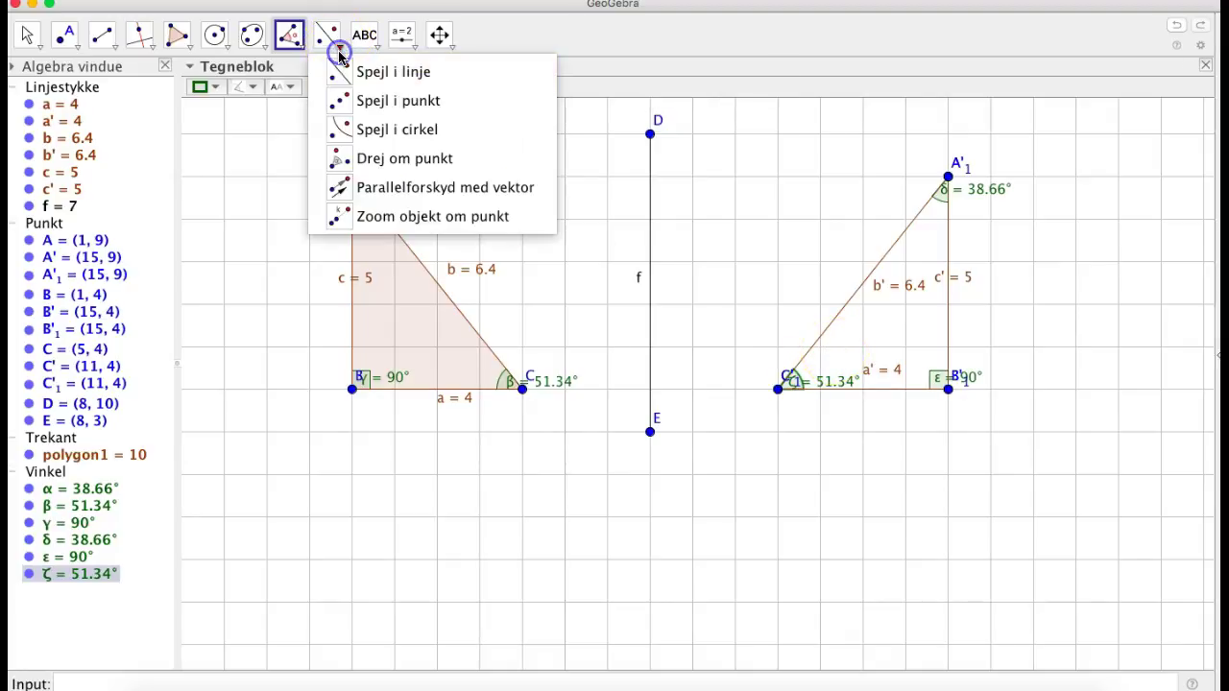
{"action": "left_click", "coordinate": [376, 219]}
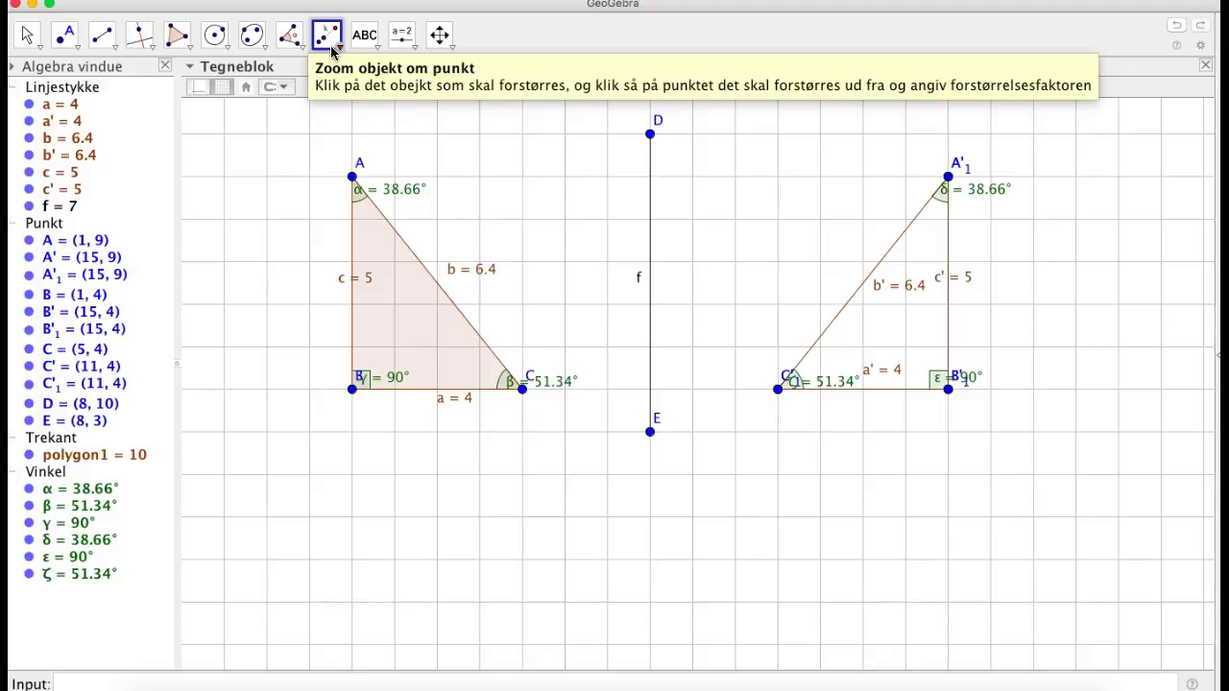
{"action": "left_click", "coordinate": [352, 310]}
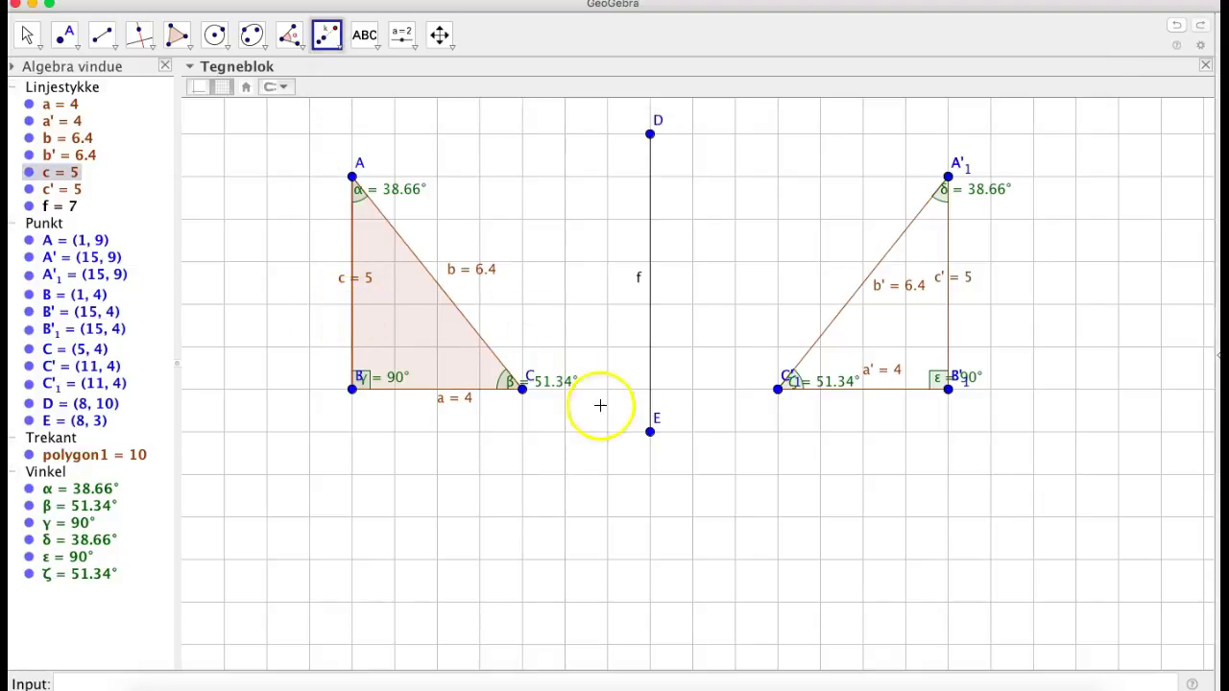
{"action": "left_click", "coordinate": [650, 431]}
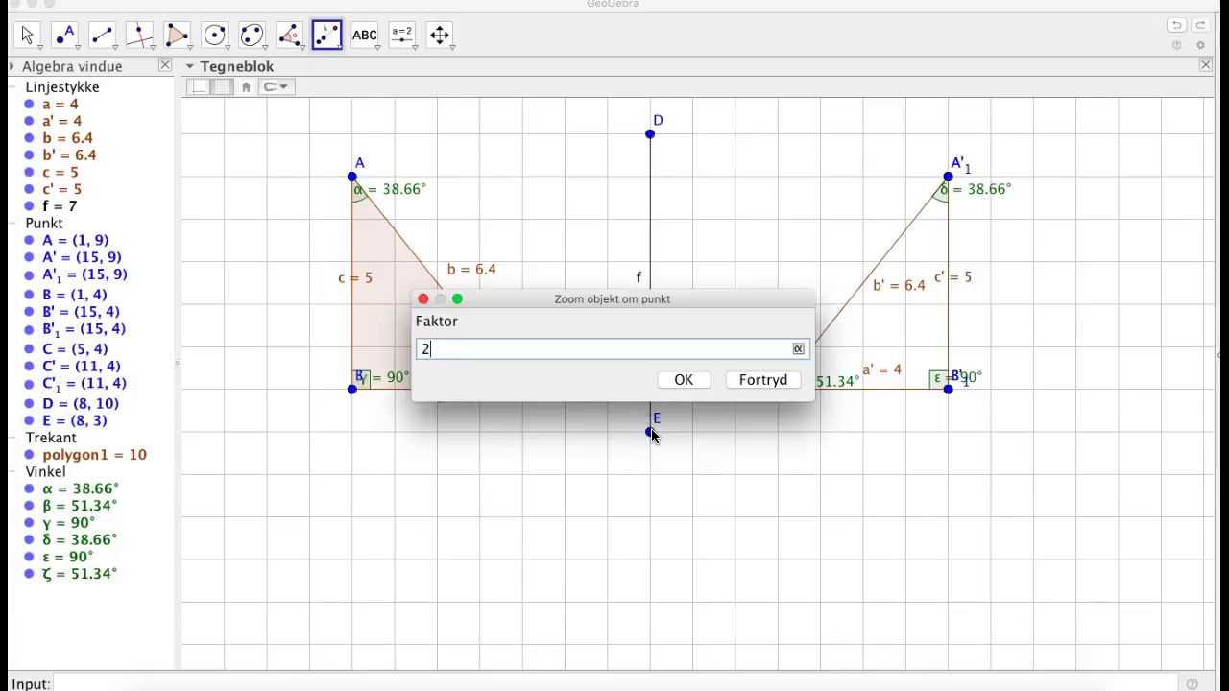
{"action": "left_click", "coordinate": [684, 379]}
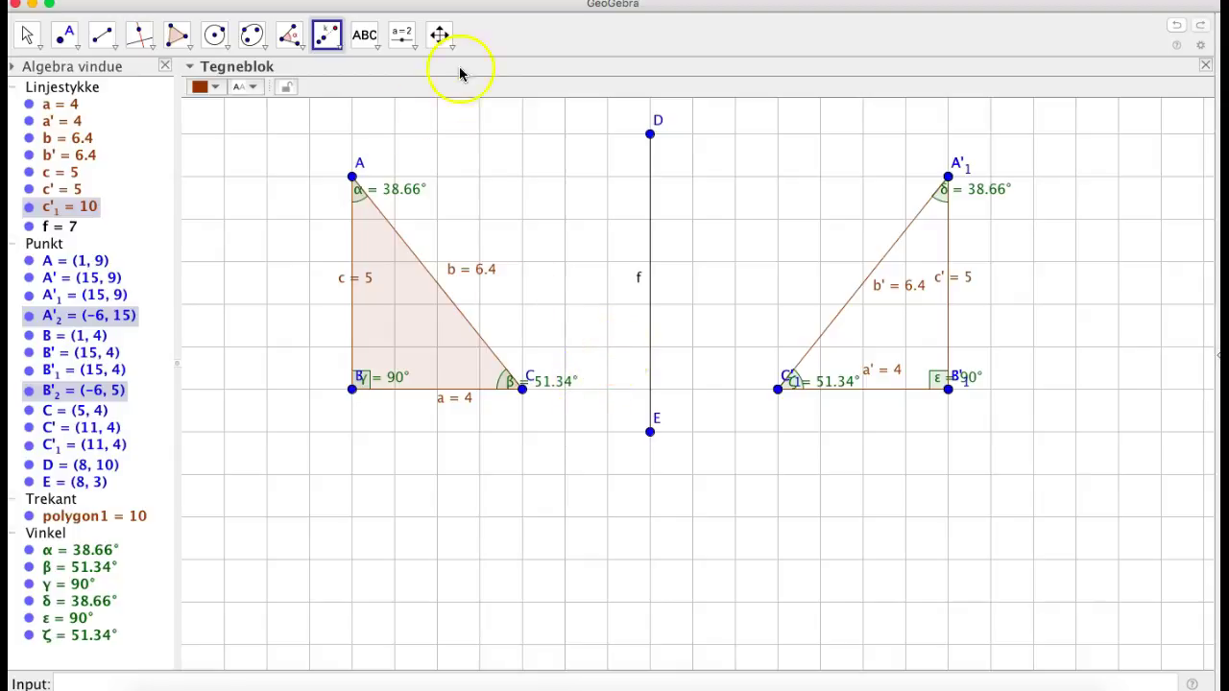
Step: Enlarge side b of triangle ABC from point E by a factor of 2
{"action": "left_click", "coordinate": [439, 35]}
{"action": "left_click", "coordinate": [453, 48]}
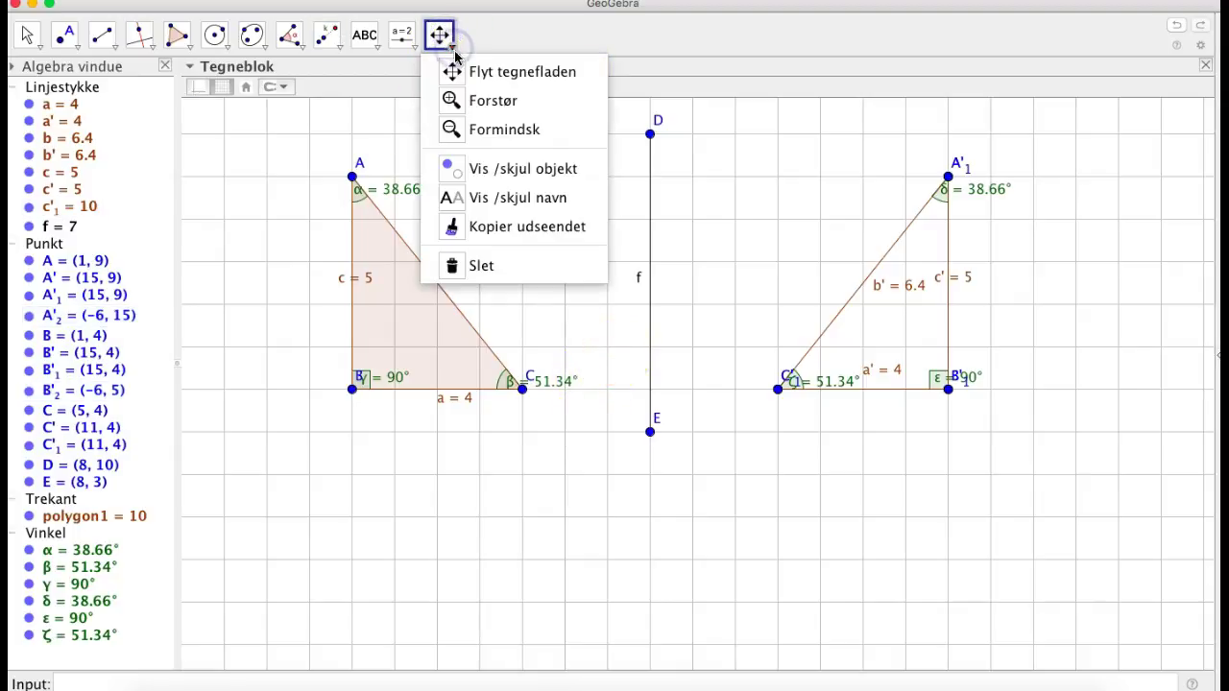
{"action": "left_click", "coordinate": [504, 128]}
{"action": "left_click", "coordinate": [555, 263]}
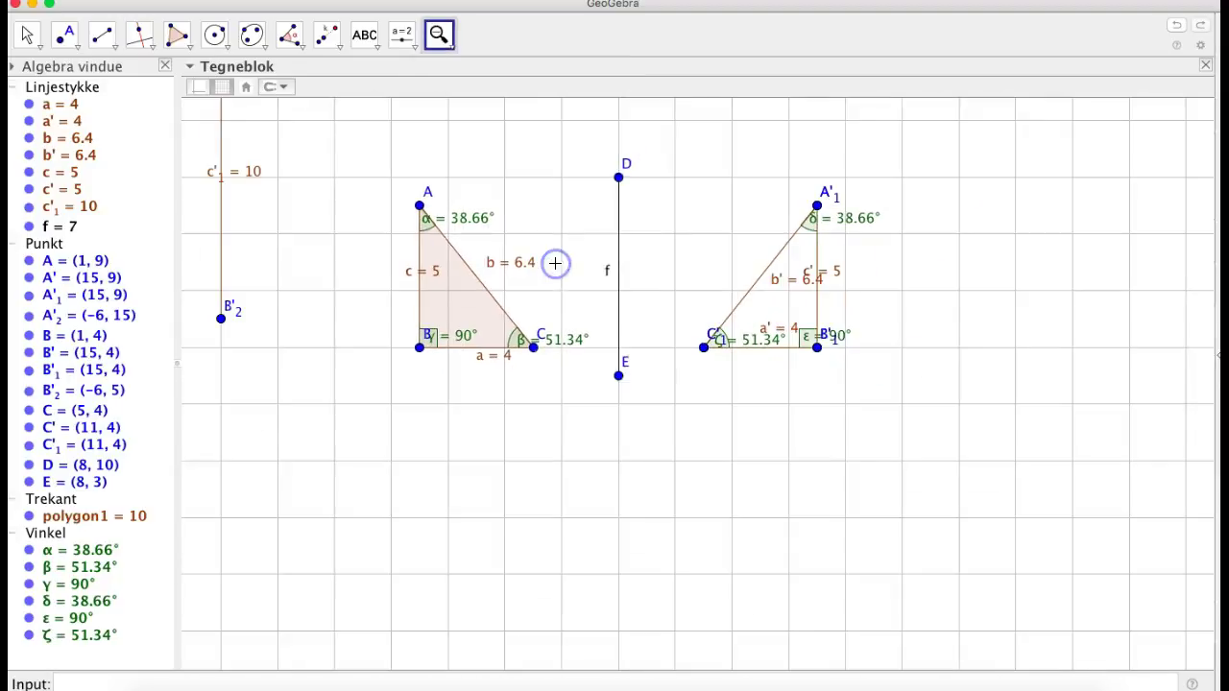
{"action": "left_click", "coordinate": [556, 265]}
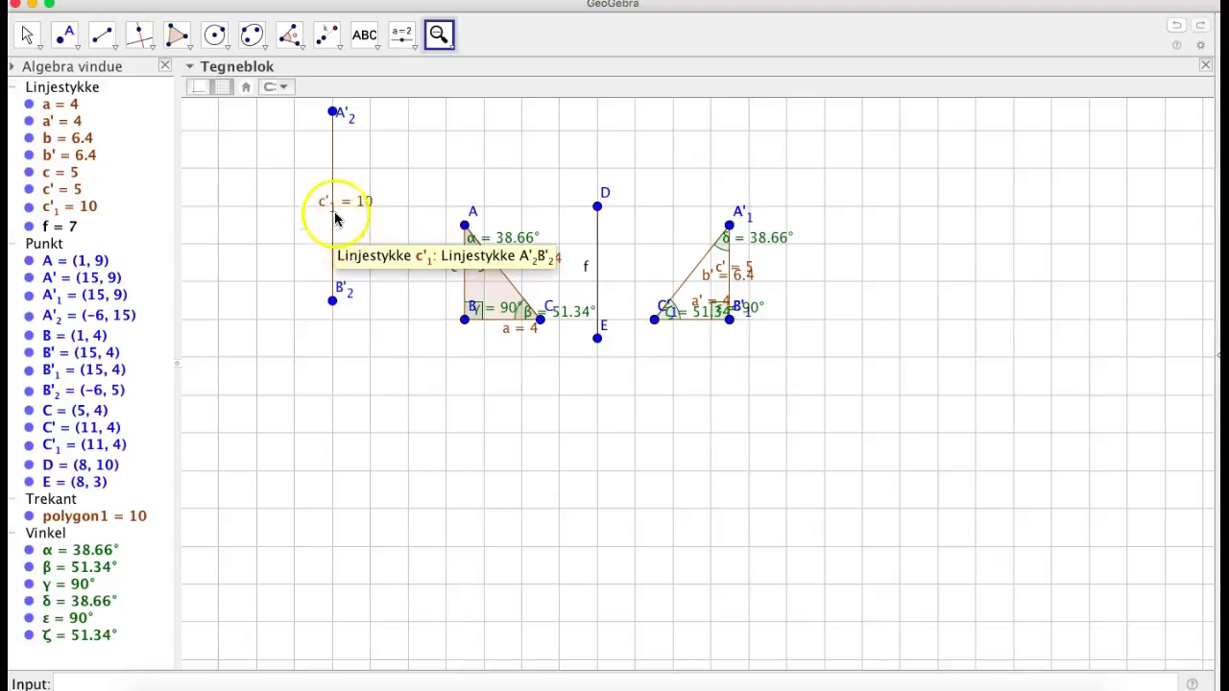
{"action": "left_click", "coordinate": [335, 46]}
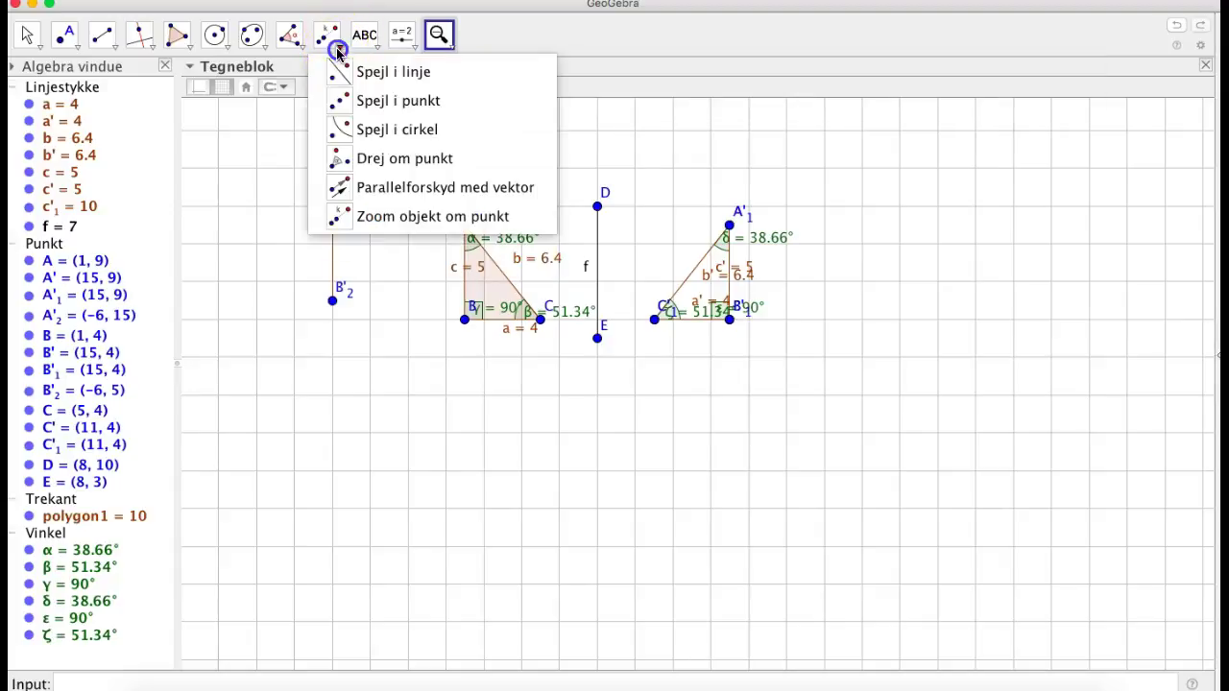
{"action": "left_click", "coordinate": [332, 38]}
{"action": "left_click", "coordinate": [502, 273]}
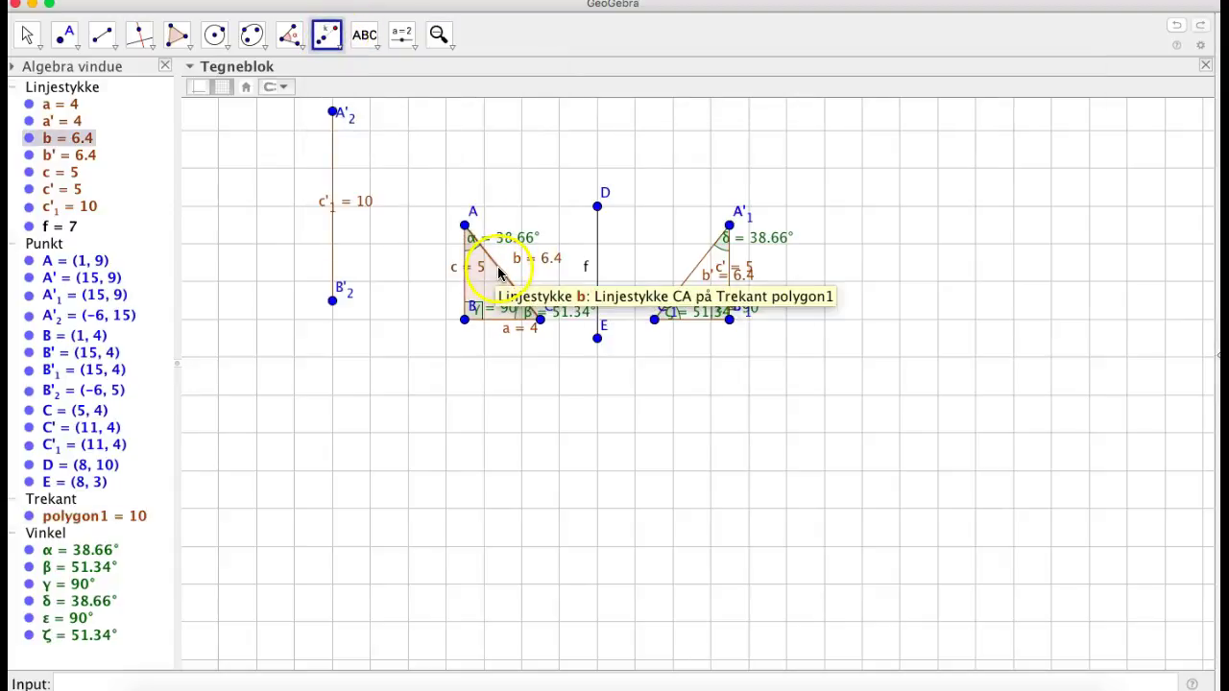
{"action": "left_click", "coordinate": [600, 346]}
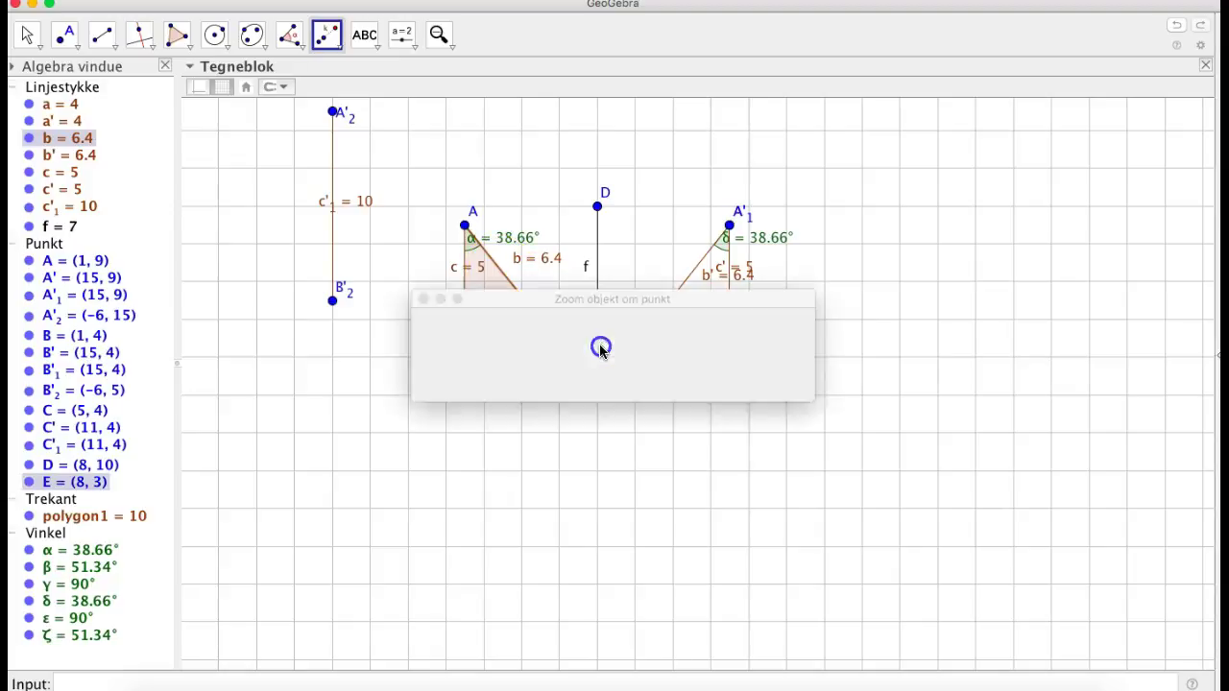
{"action": "type", "text": "2"}
{"action": "key", "text": "Return"}
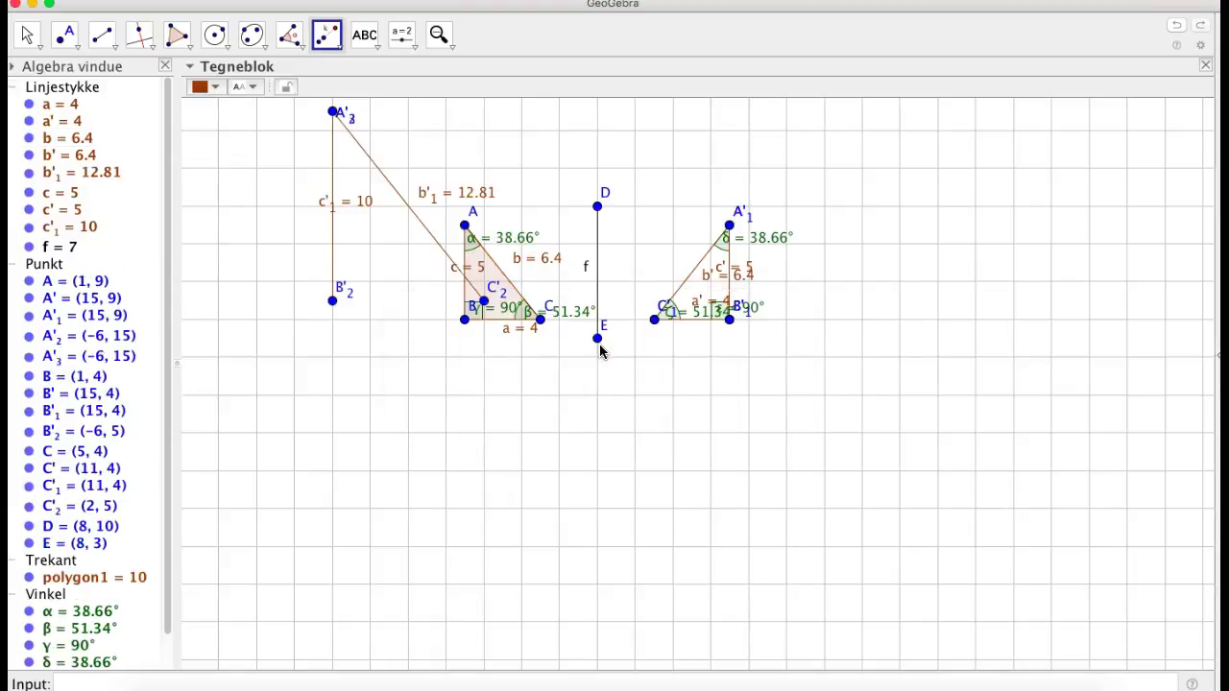
Step: Enlarge side a of triangle ABC from point E by a factor of 2 to complete the enlarged triangle
{"action": "left_click", "coordinate": [518, 320]}
{"action": "left_click", "coordinate": [596, 338]}
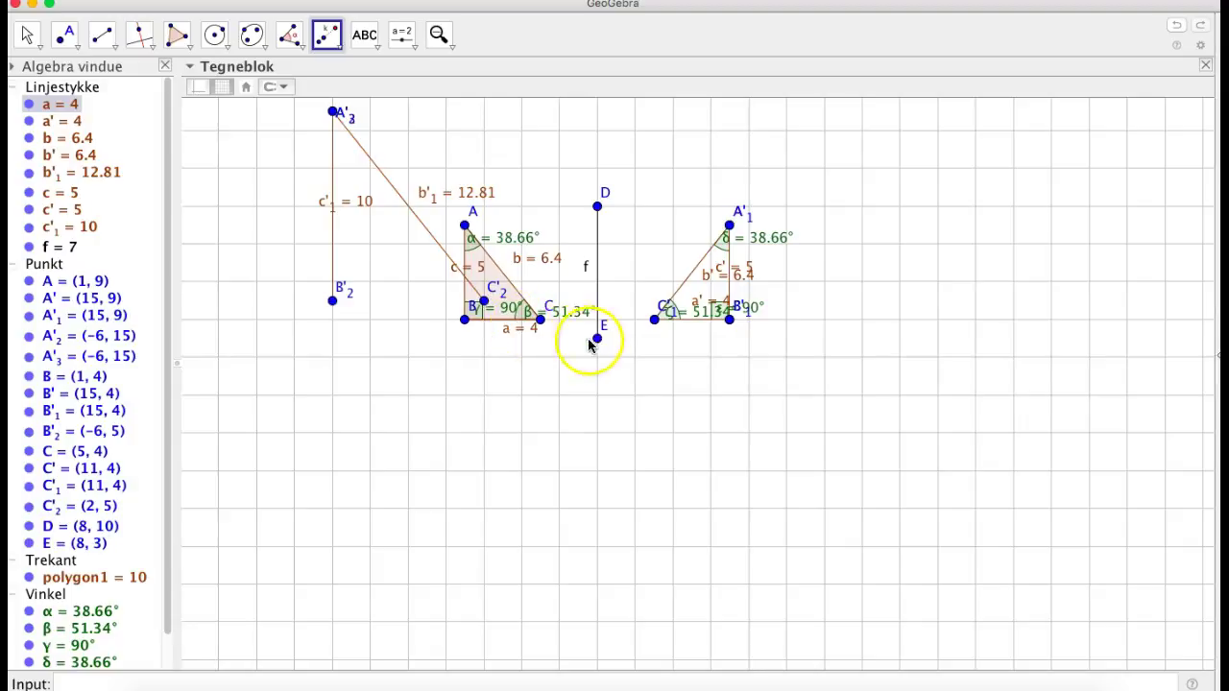
{"action": "type", "text": "2"}
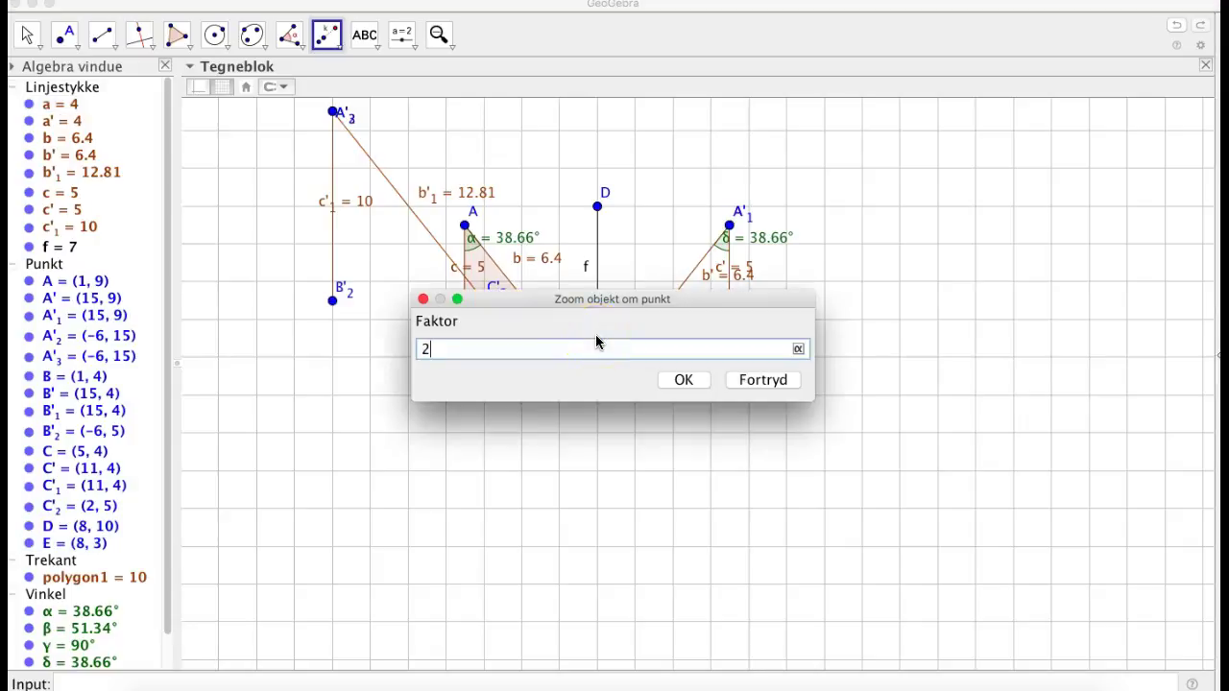
{"action": "key", "text": "Return"}
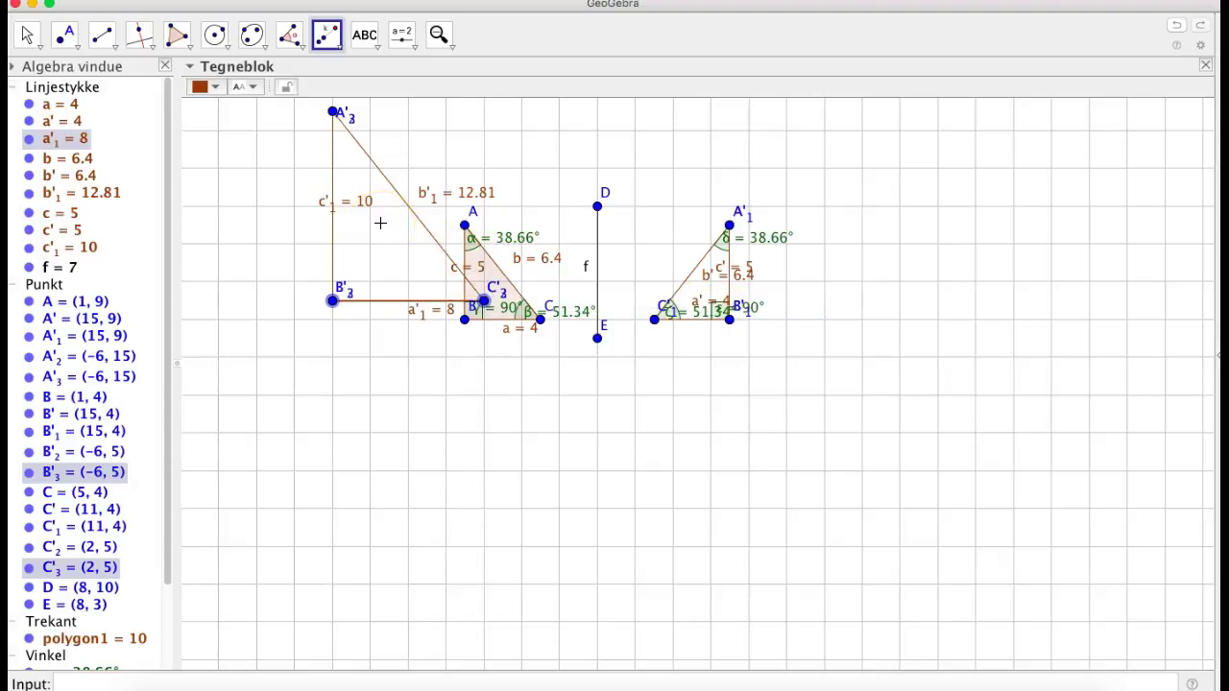
Step: Mark and measure the three interior angles of the enlarged triangle with the Angle tool
{"action": "left_click", "coordinate": [293, 45]}
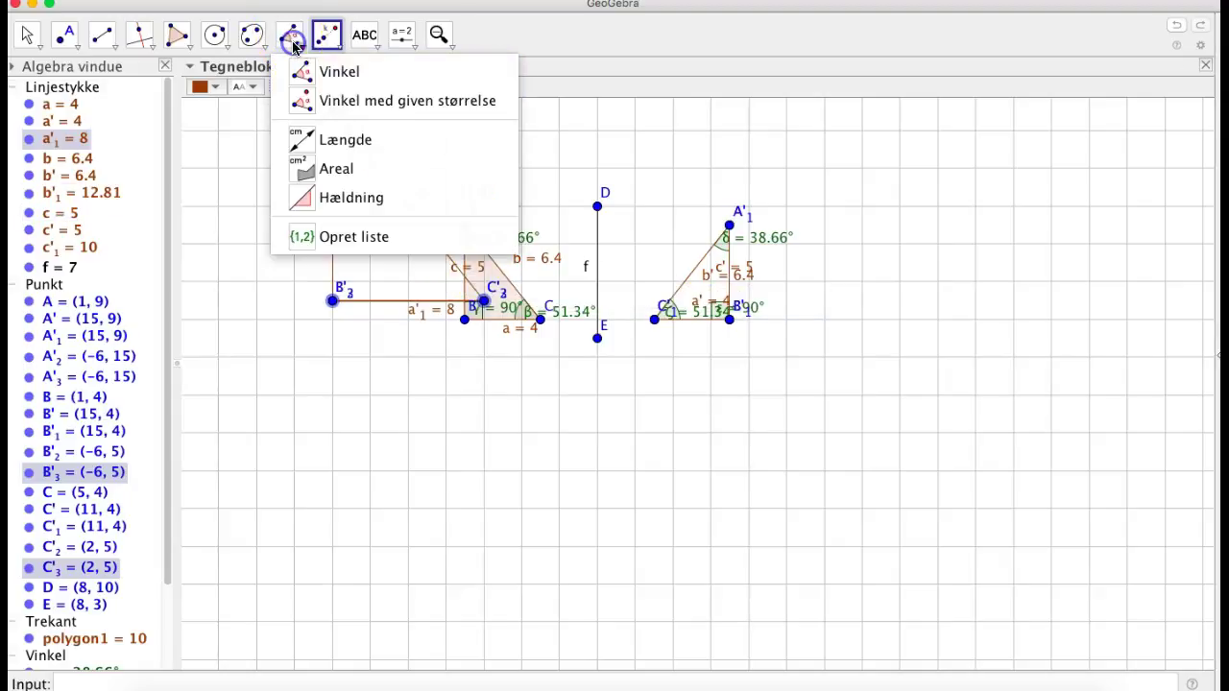
{"action": "left_click", "coordinate": [332, 300]}
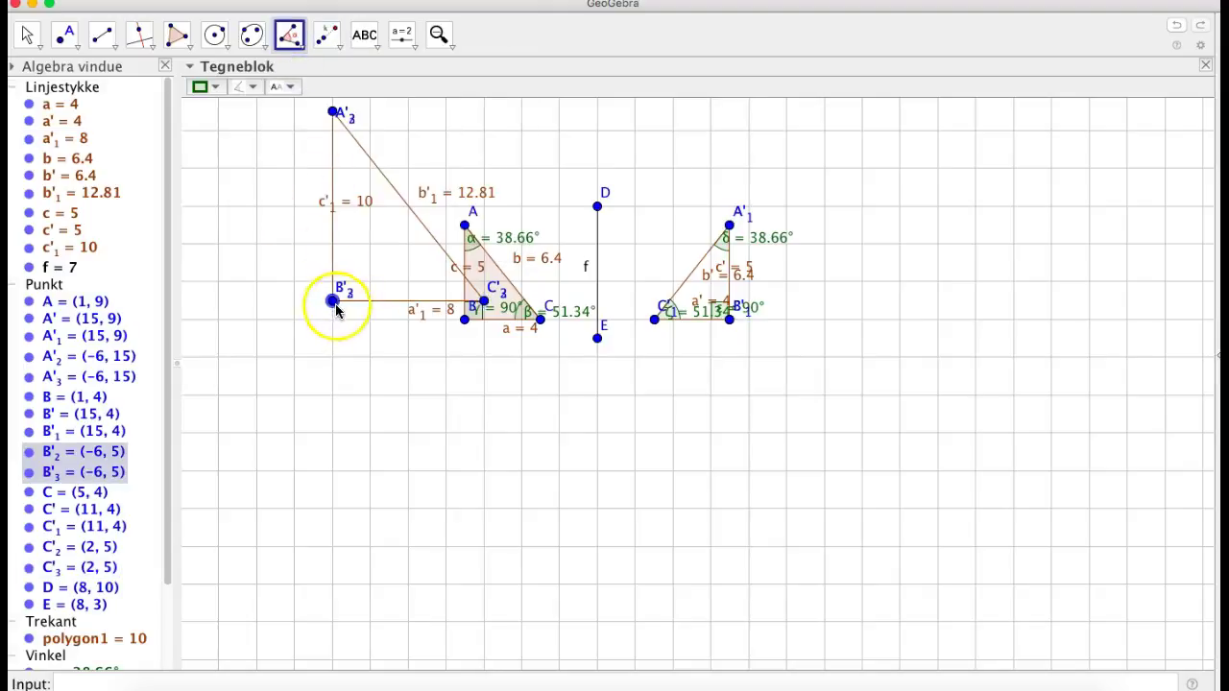
{"action": "left_click", "coordinate": [334, 112]}
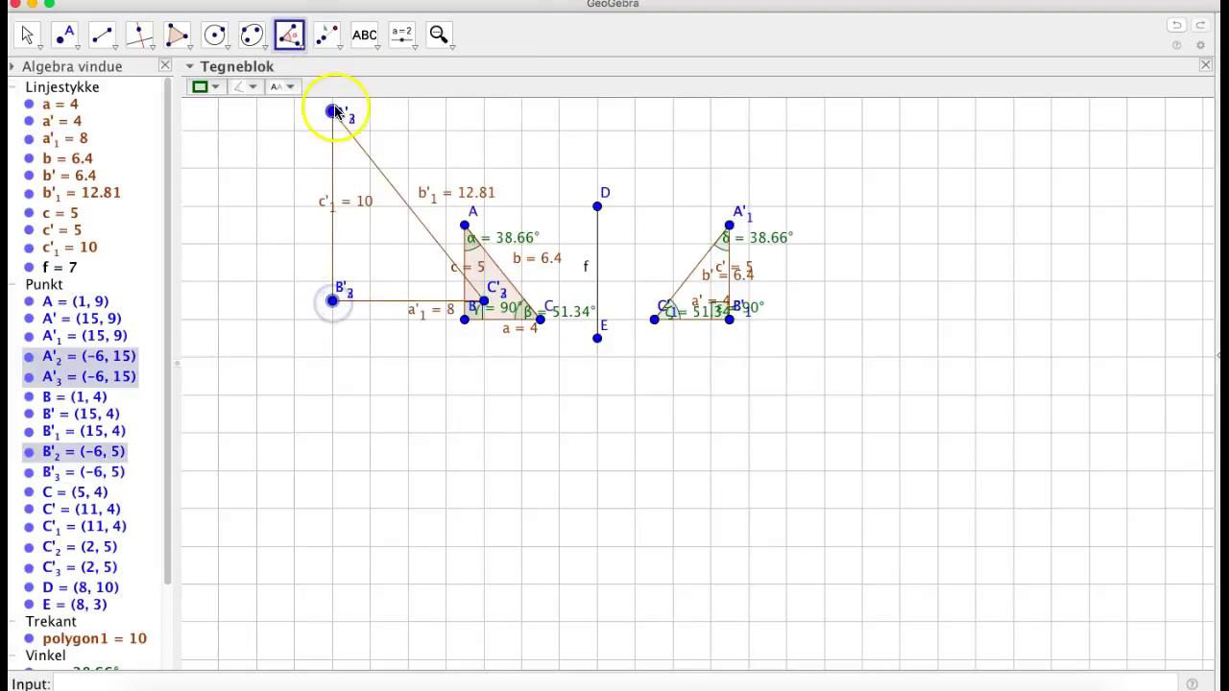
{"action": "left_click", "coordinate": [483, 303]}
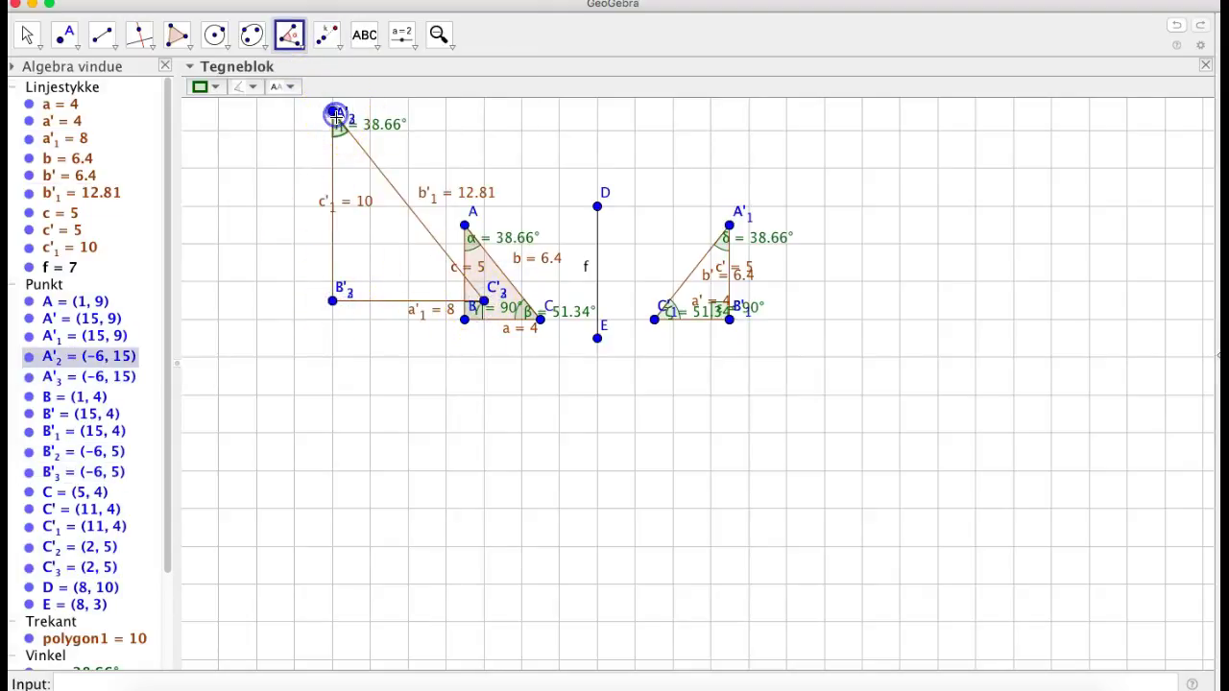
{"action": "left_click", "coordinate": [483, 302]}
{"action": "left_click", "coordinate": [333, 302]}
{"action": "left_click", "coordinate": [334, 302]}
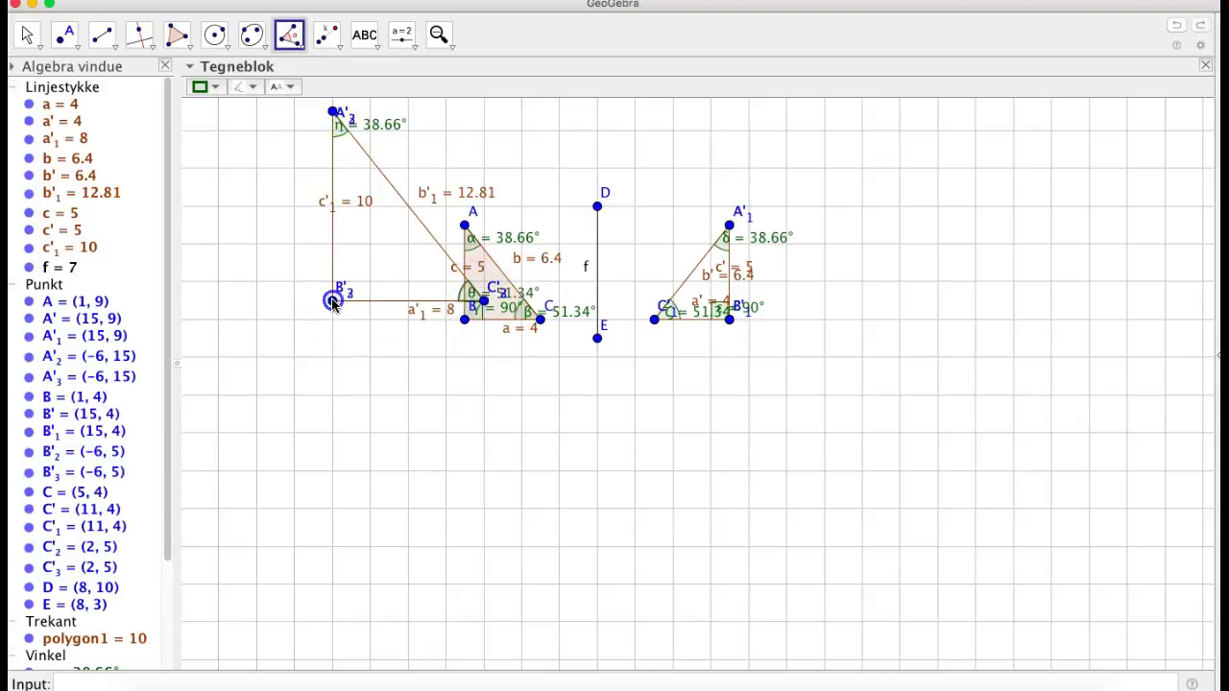
{"action": "left_click", "coordinate": [485, 303]}
{"action": "left_click", "coordinate": [334, 301]}
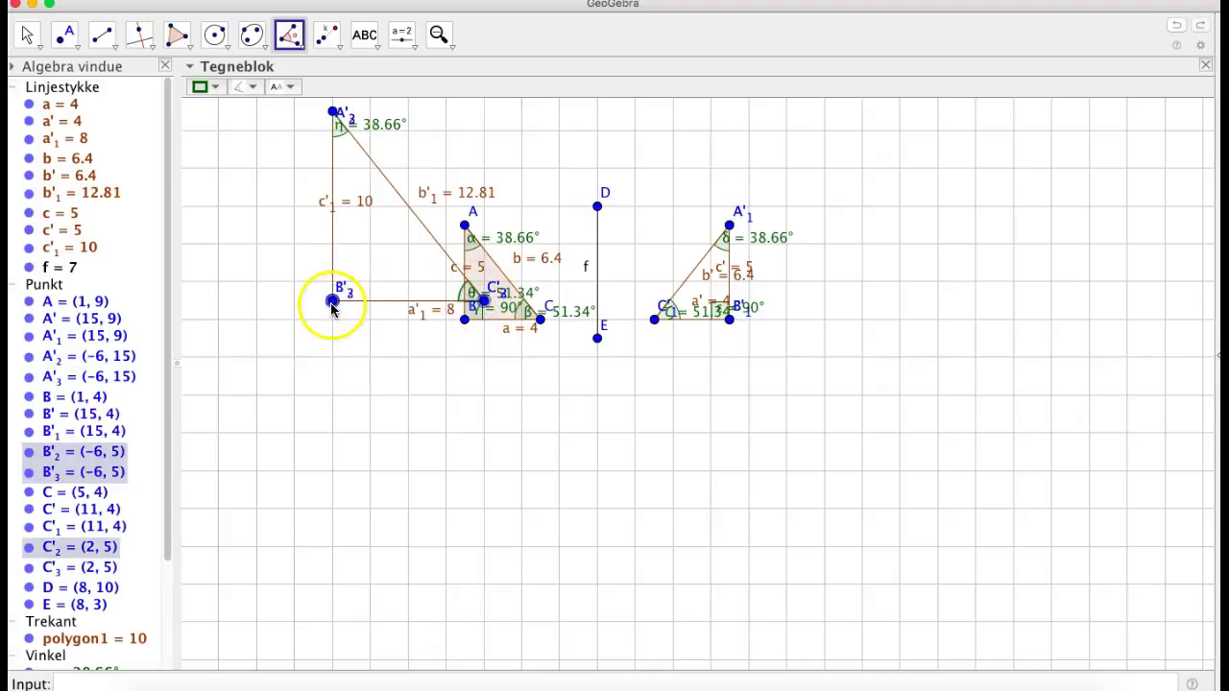
{"action": "left_click", "coordinate": [333, 113]}
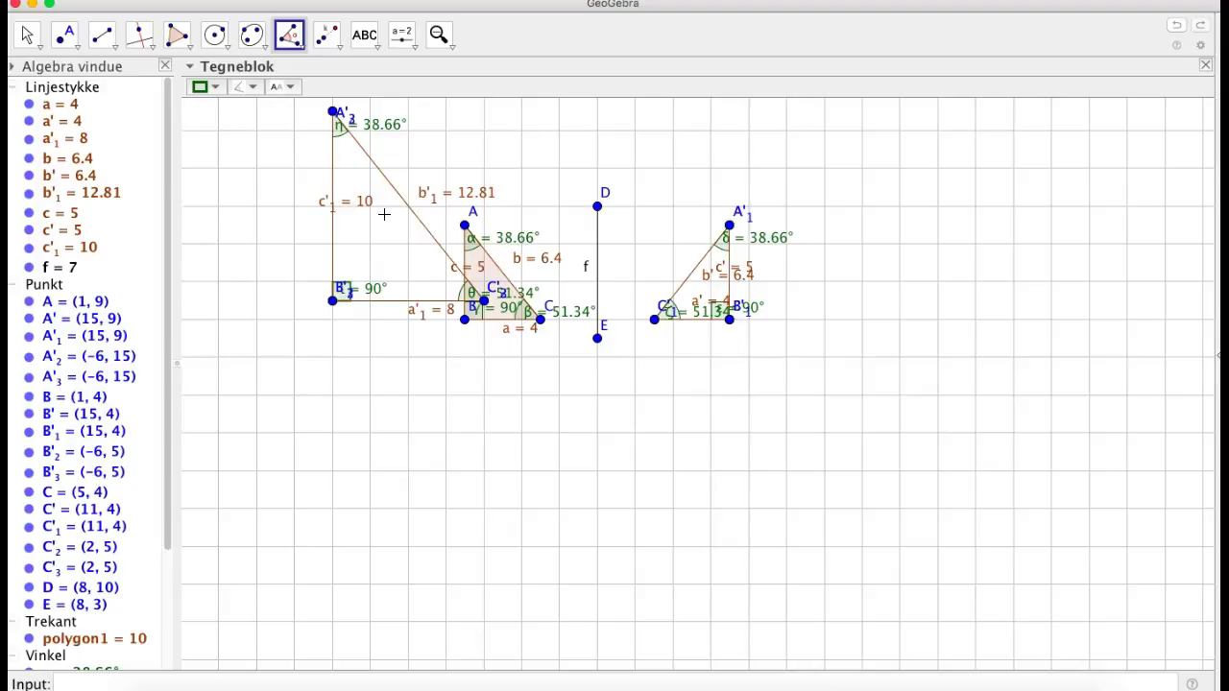
Step: Switch to Microsoft Word
{"action": "left_click", "coordinate": [618, 468]}
{"action": "left_click", "coordinate": [886, 502]}
{"action": "key", "text": "super+Tab"}
{"action": "key", "text": "super+Tab"}
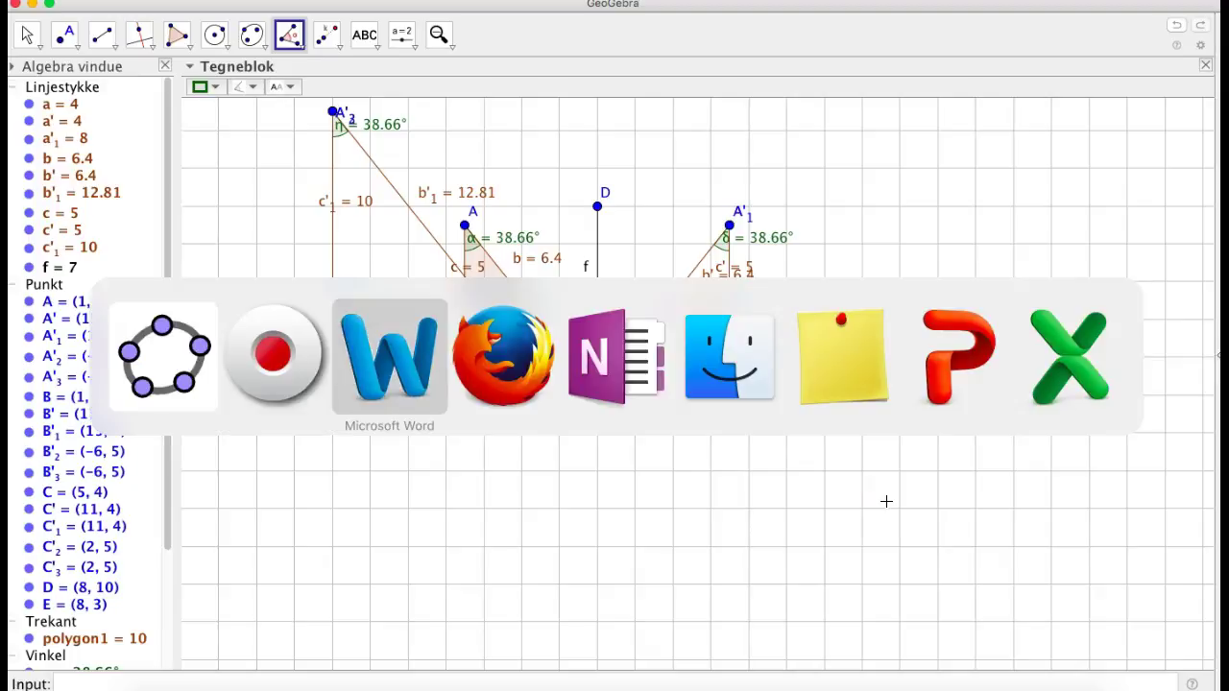